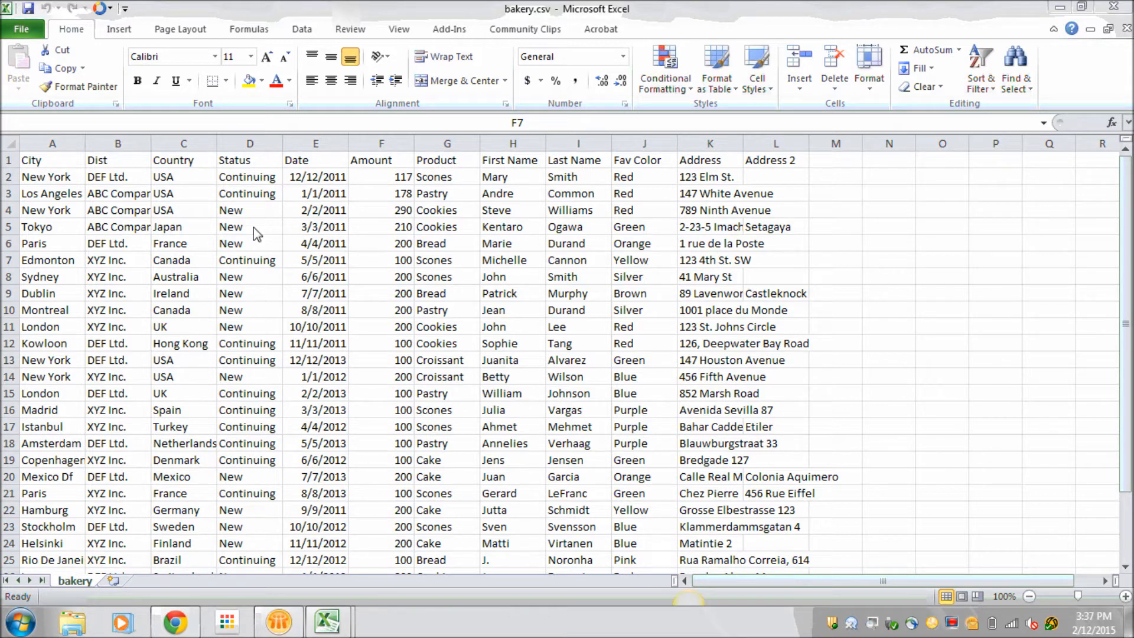
- Select columns A through L of the bakery data and turn on filtering for their header row
left_click(41, 144)
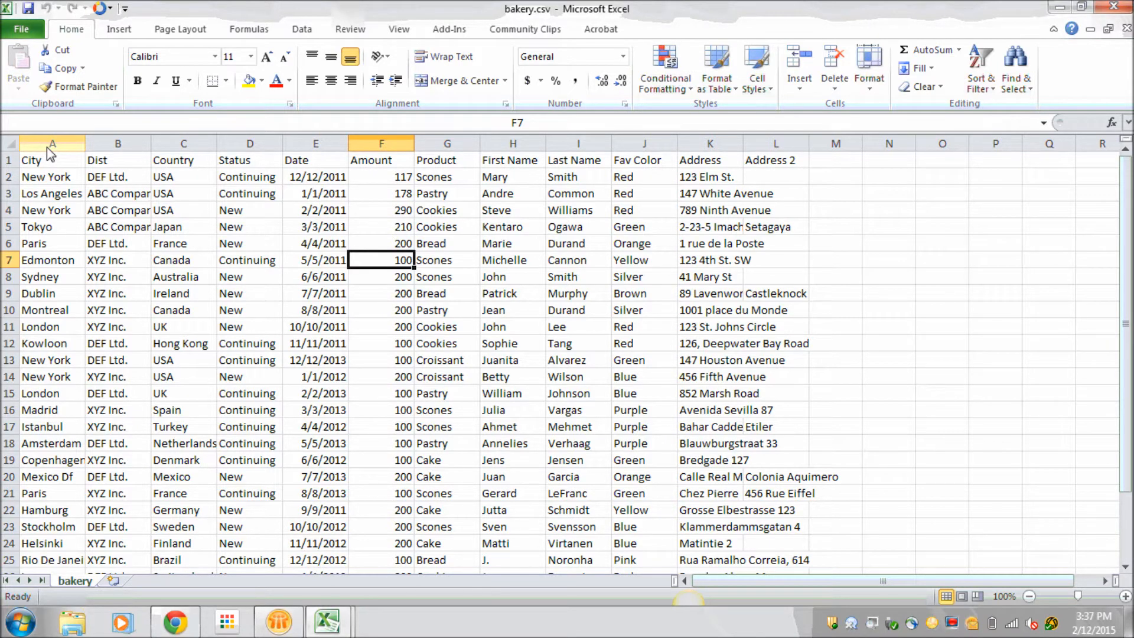
left_click(48, 146)
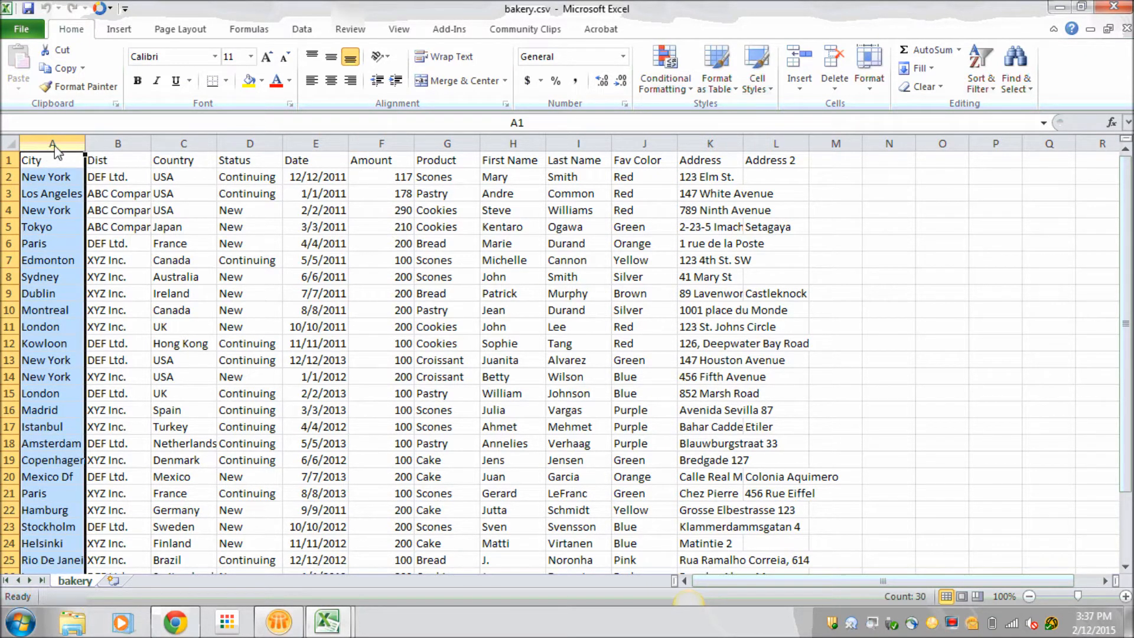
left_click(776, 144, "shift")
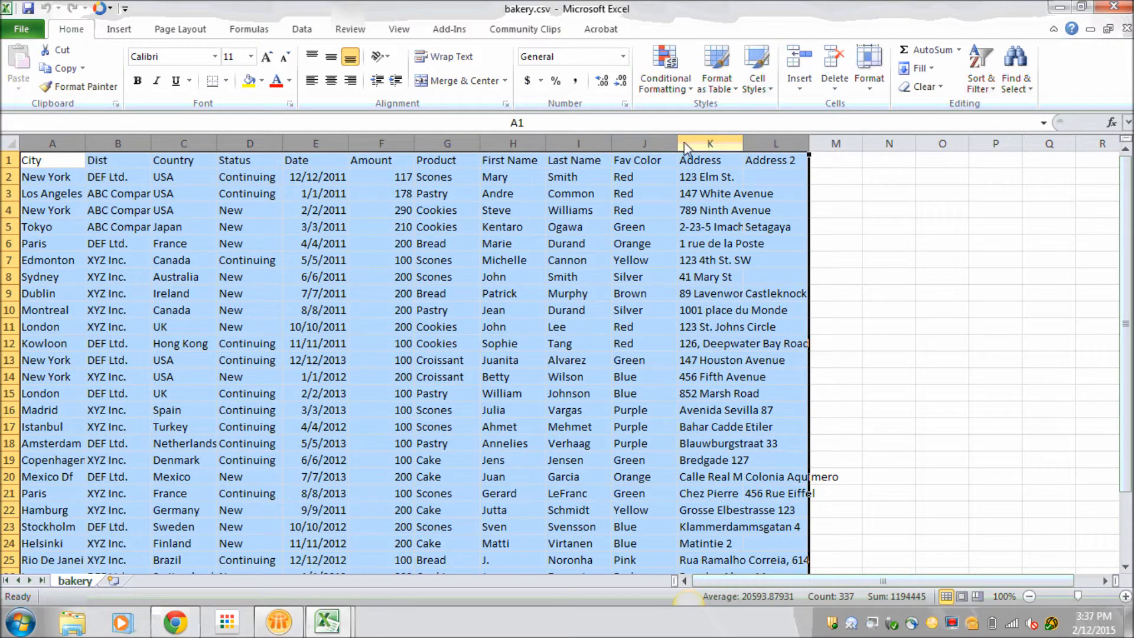
left_click(304, 33)
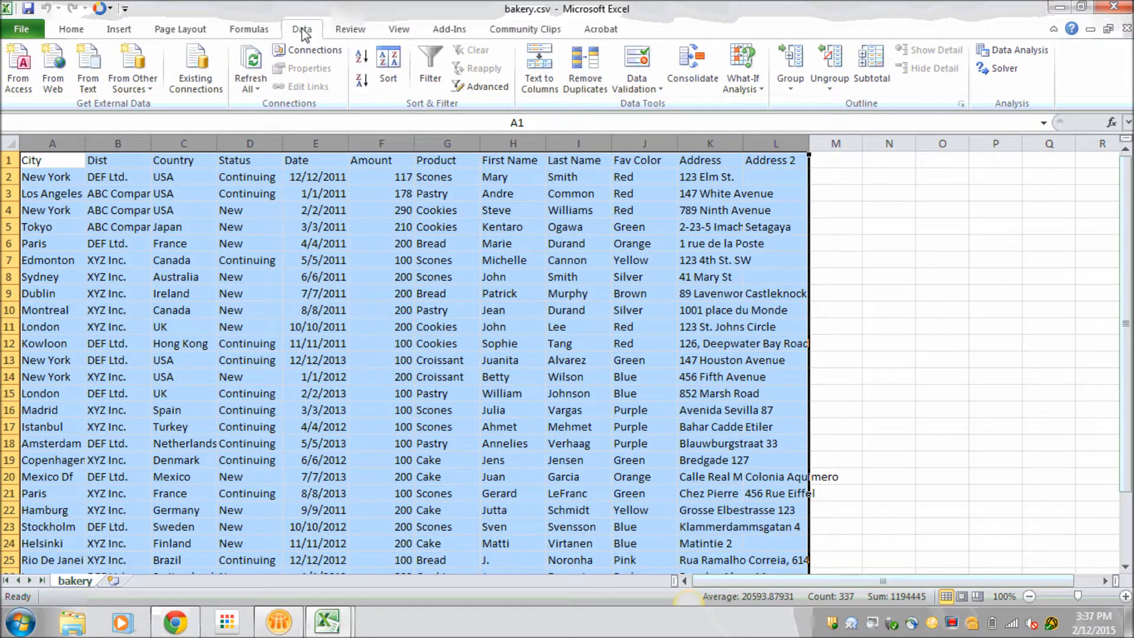
left_click(432, 59)
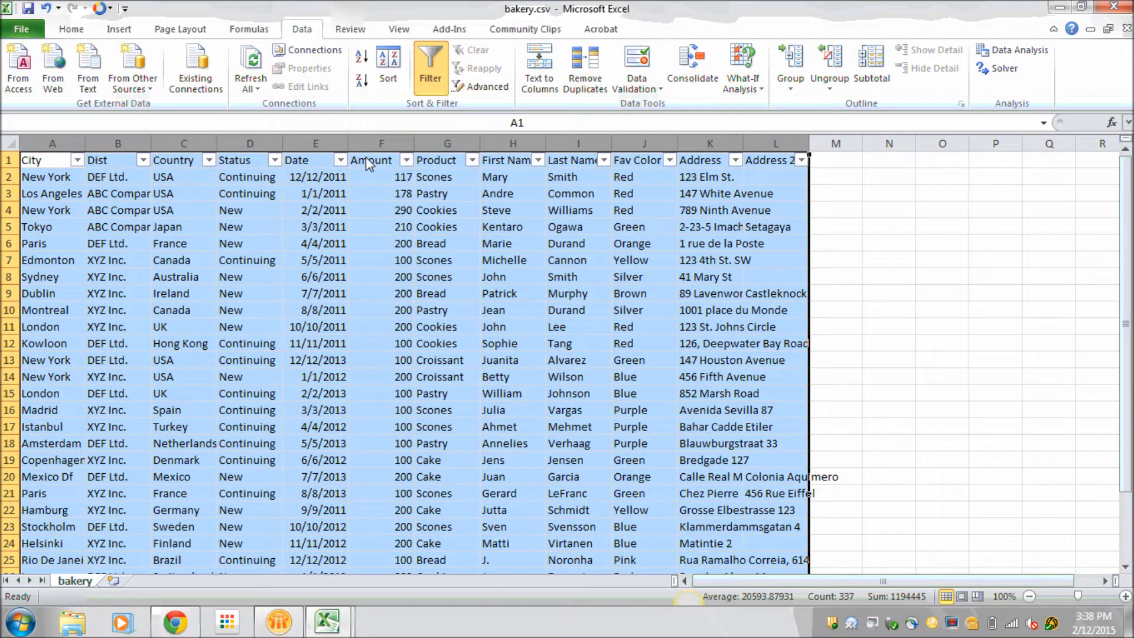
- Filter the Status column to show only New records
left_click(275, 160)
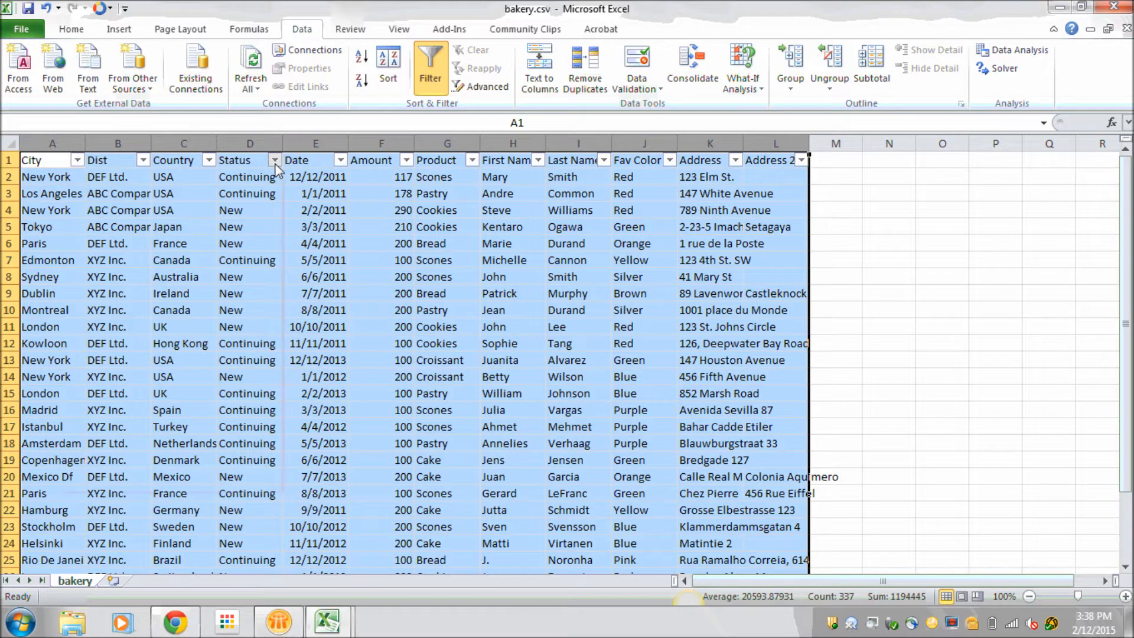
left_click(109, 313)
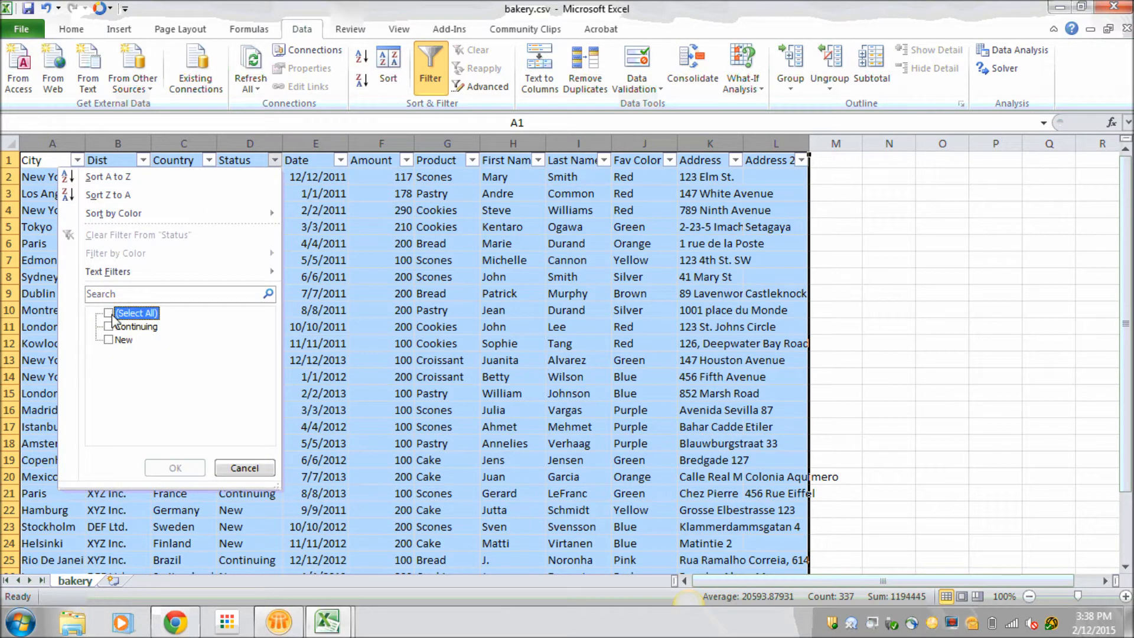
left_click(106, 339)
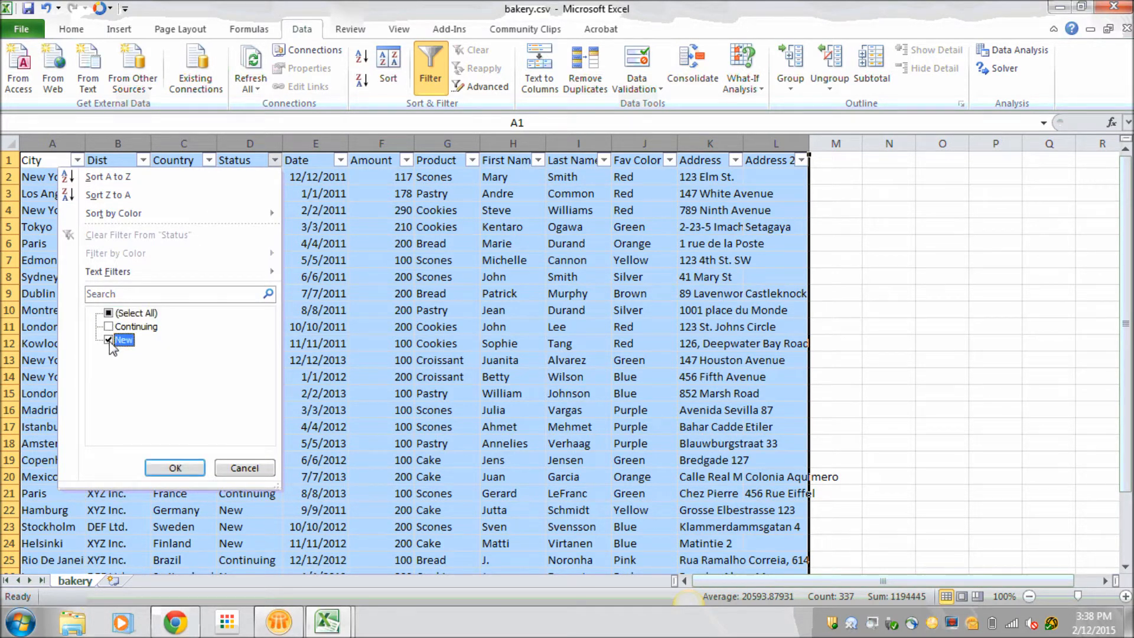
left_click(177, 470)
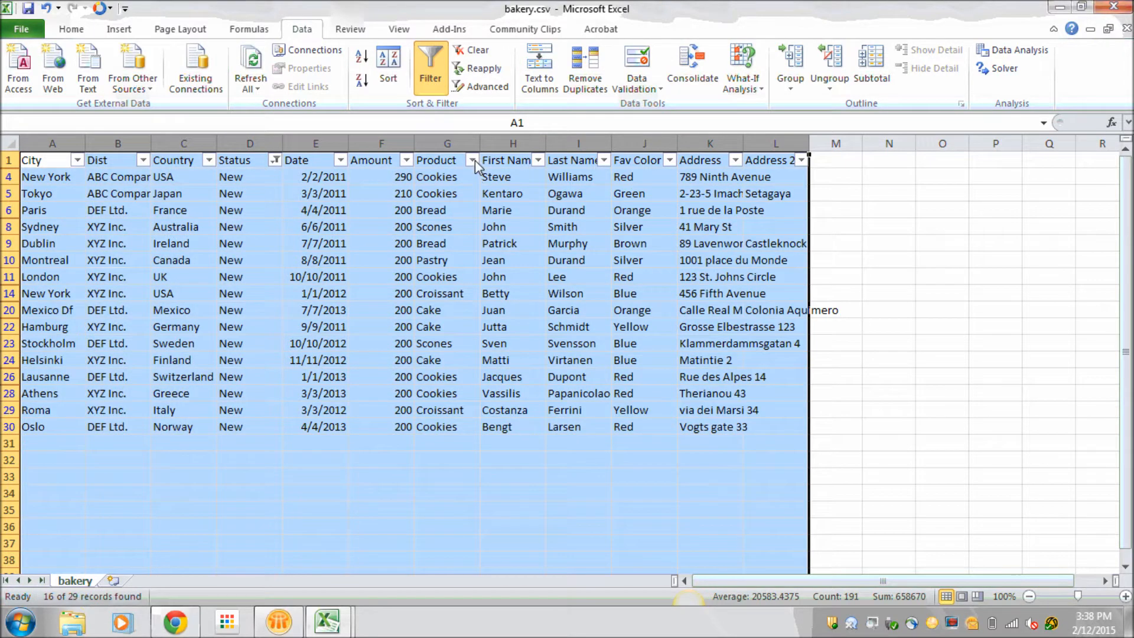
- Filter the Product column to show only Scones
left_click(473, 161)
left_click(306, 314)
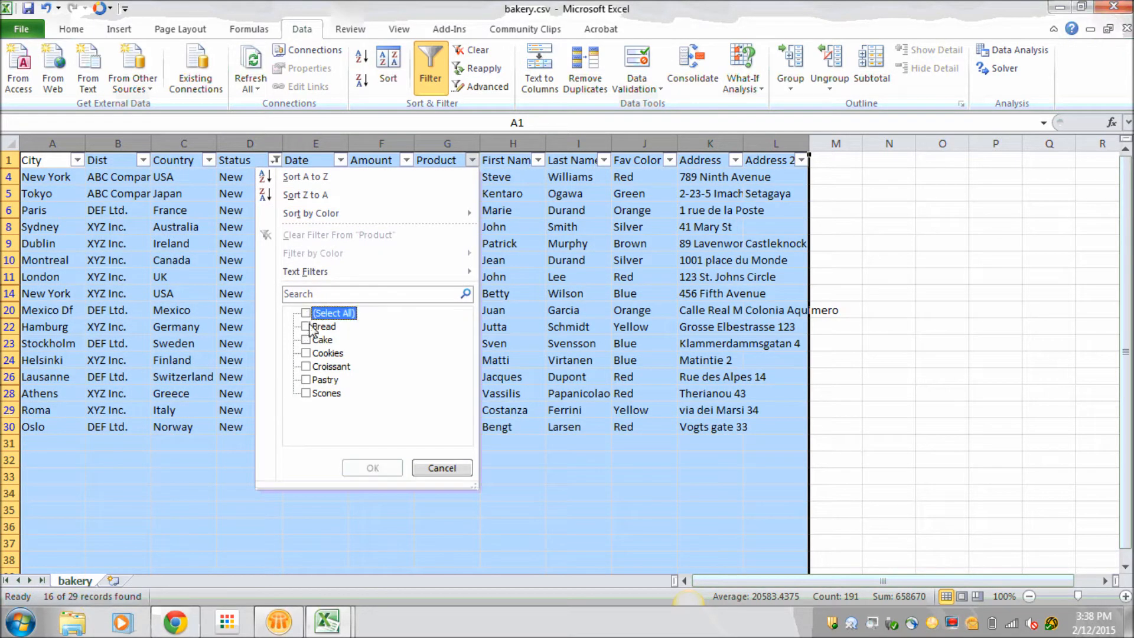
left_click(306, 393)
left_click(388, 472)
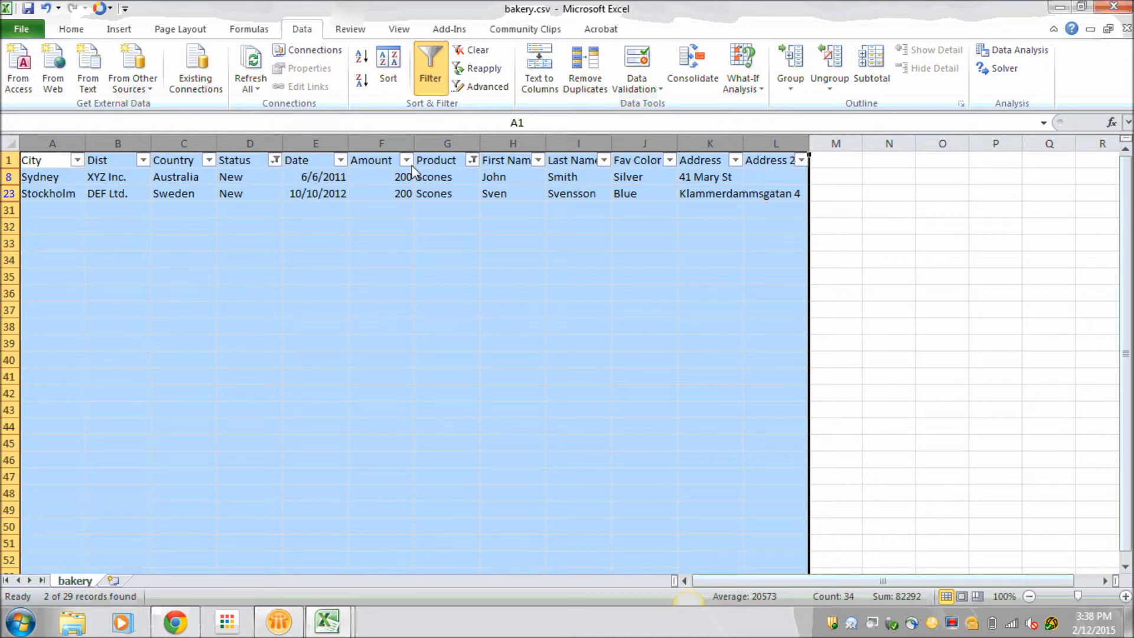
- Restore all values in the Product and Status column filters
left_click(473, 158)
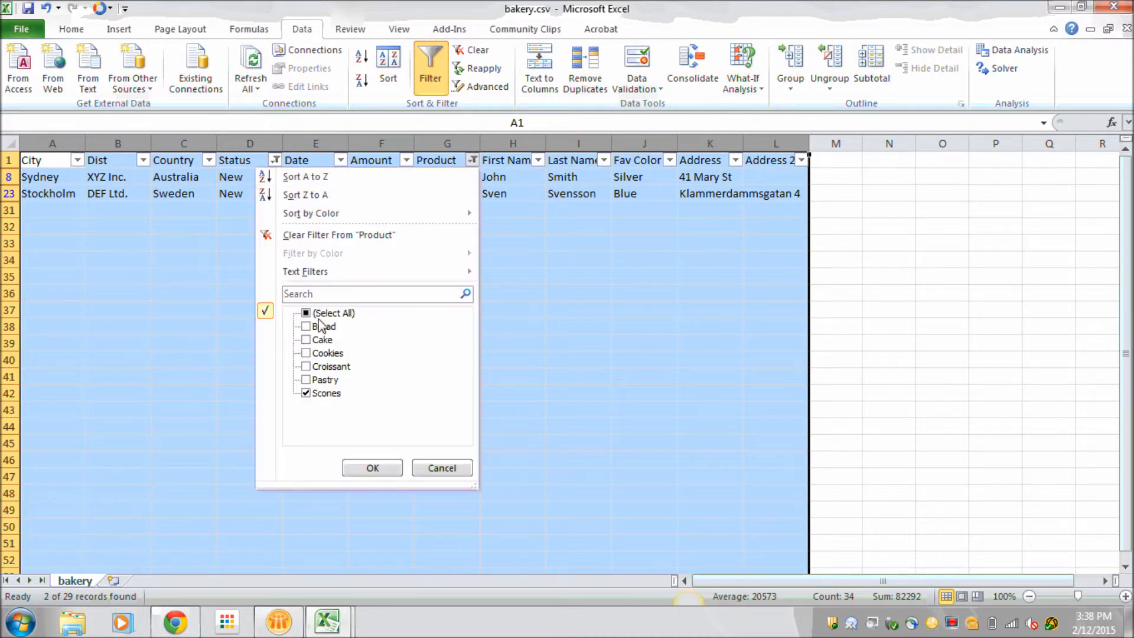
left_click(307, 313)
left_click(373, 467)
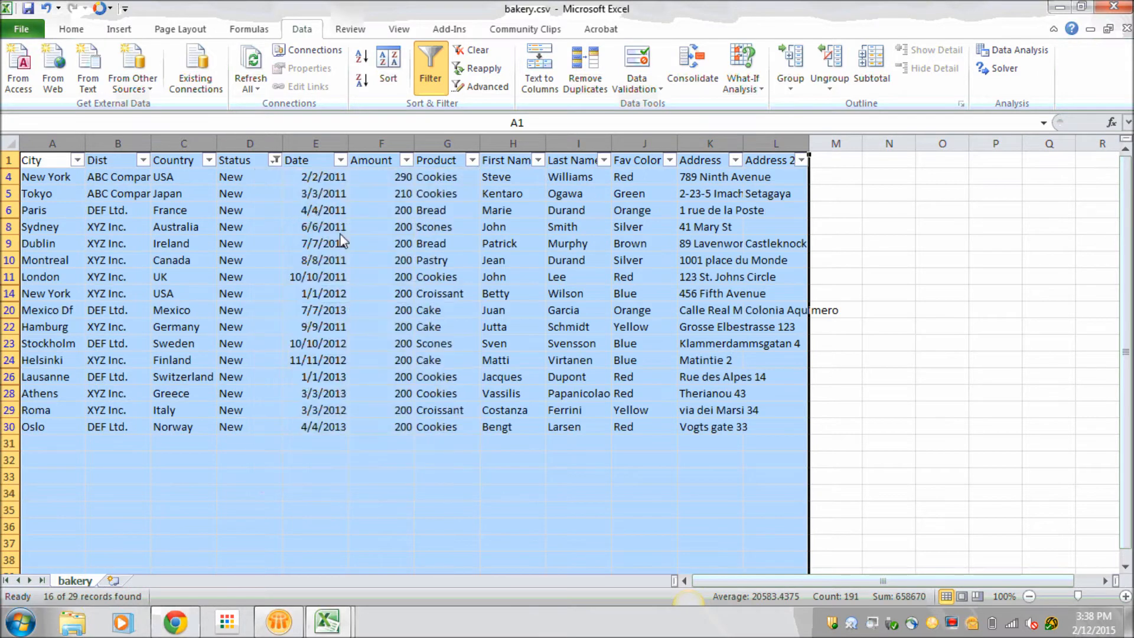
left_click(275, 161)
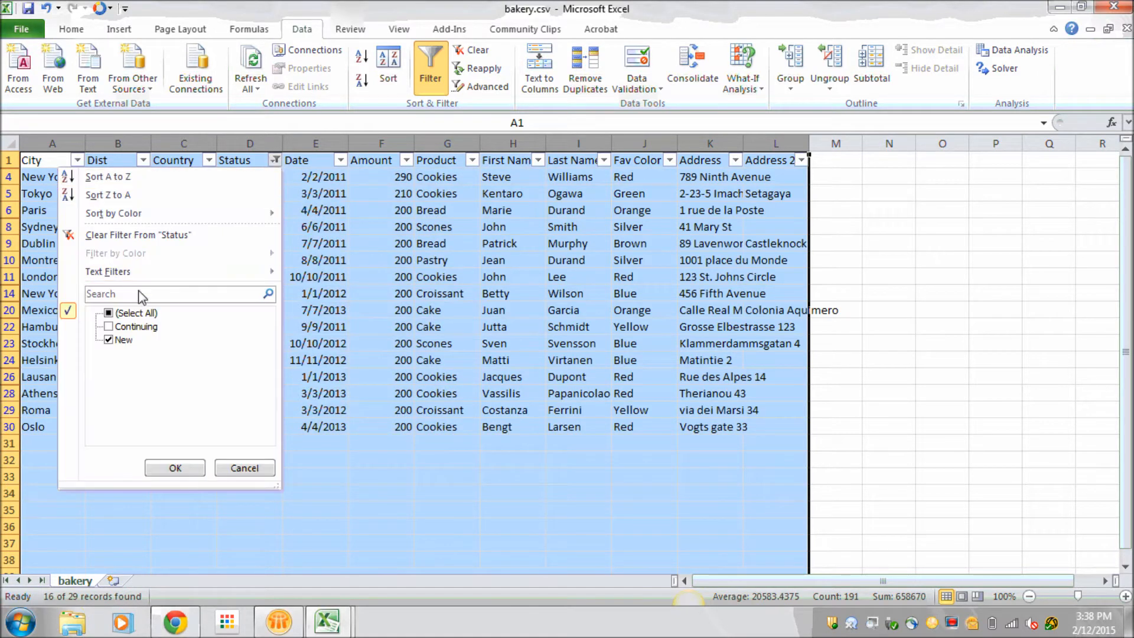
left_click(108, 313)
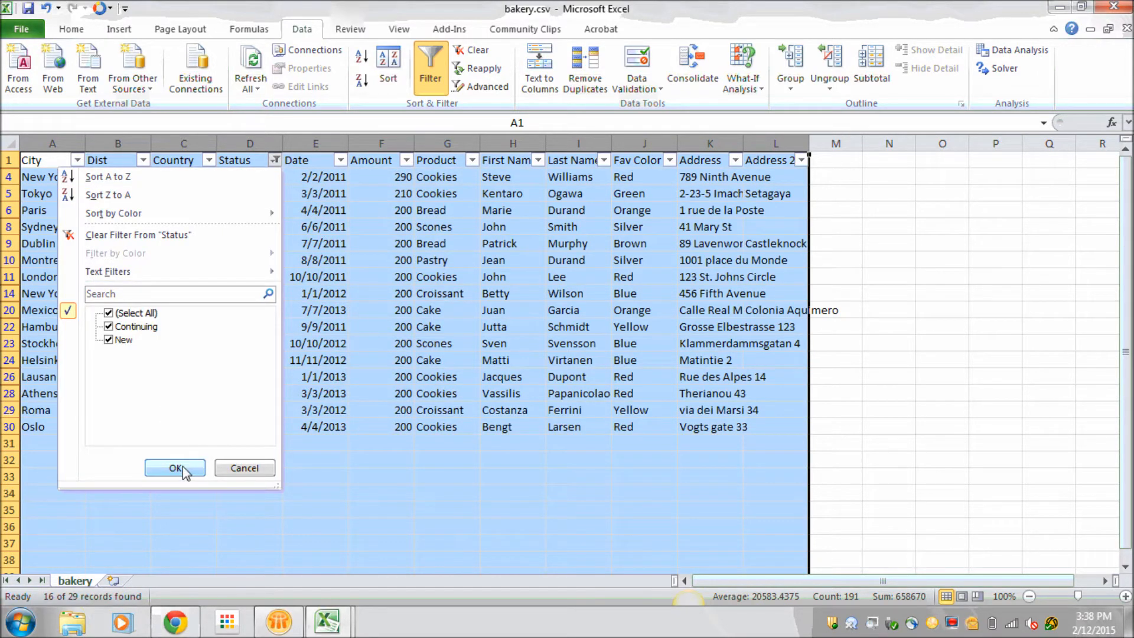
left_click(181, 468)
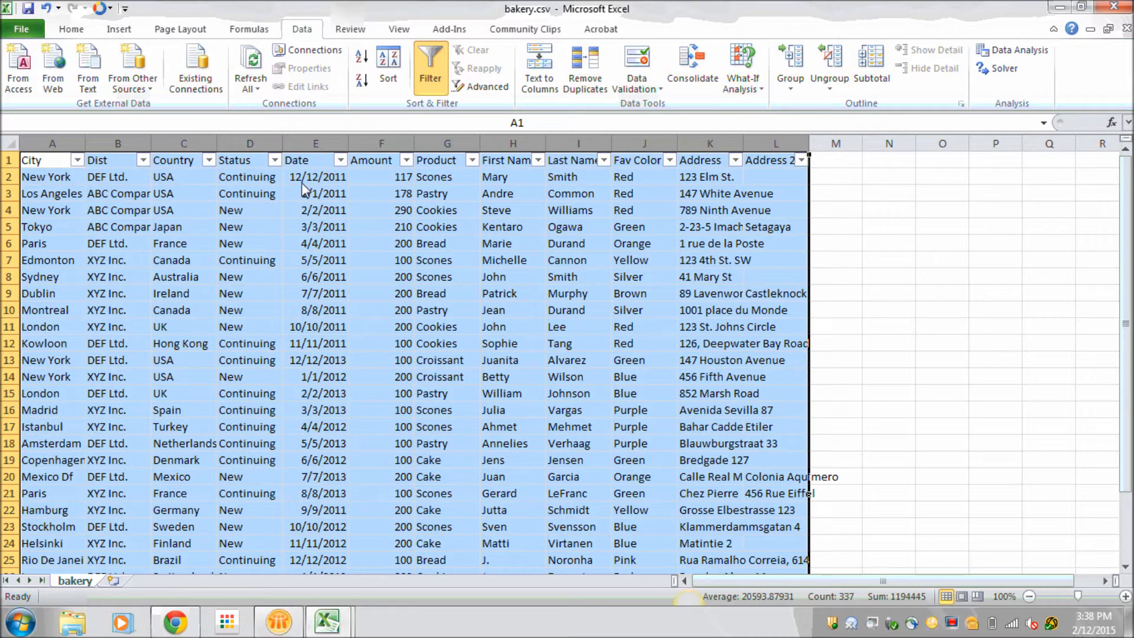
left_click(329, 148)
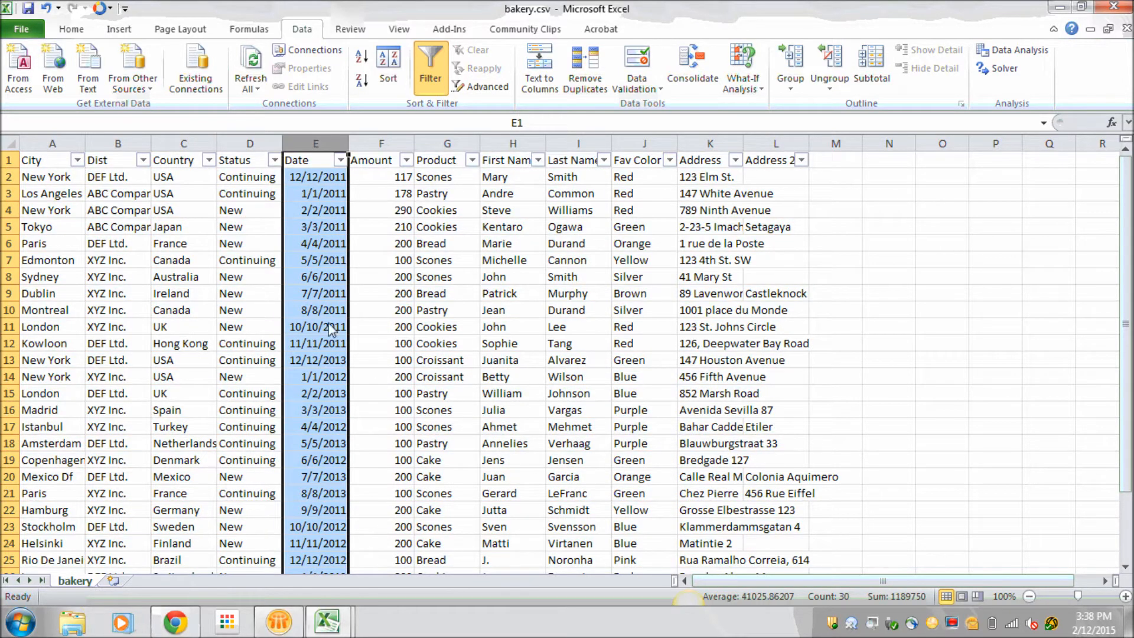
left_click(355, 148)
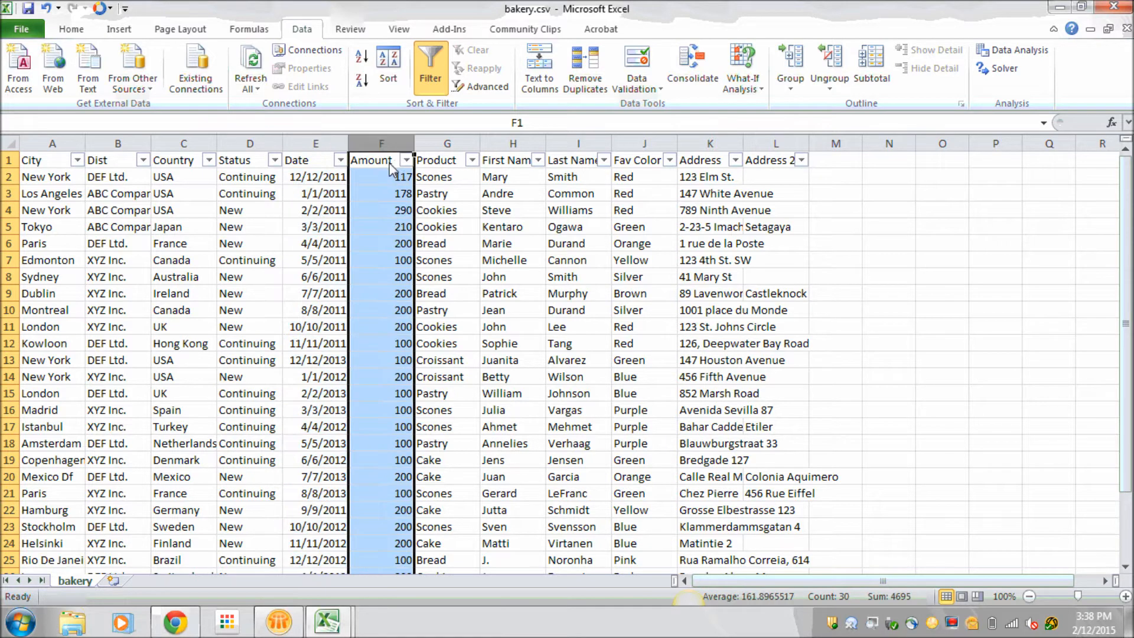
left_click(392, 212)
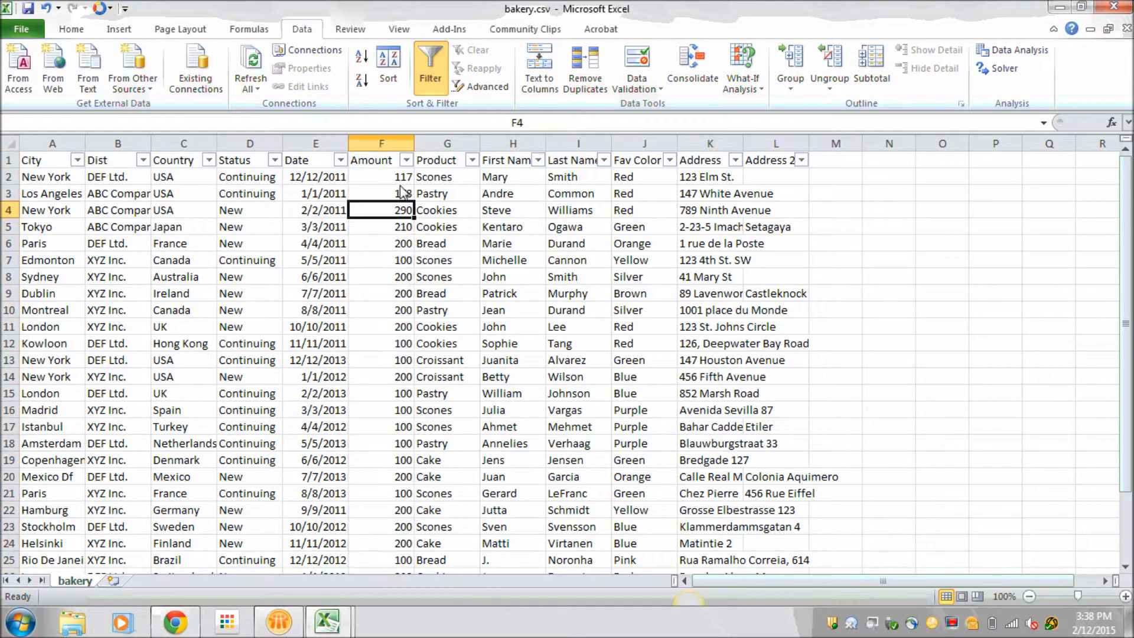
- Insert a PivotTable on a new worksheet from the bakery data range A1:L30
left_click(404, 183)
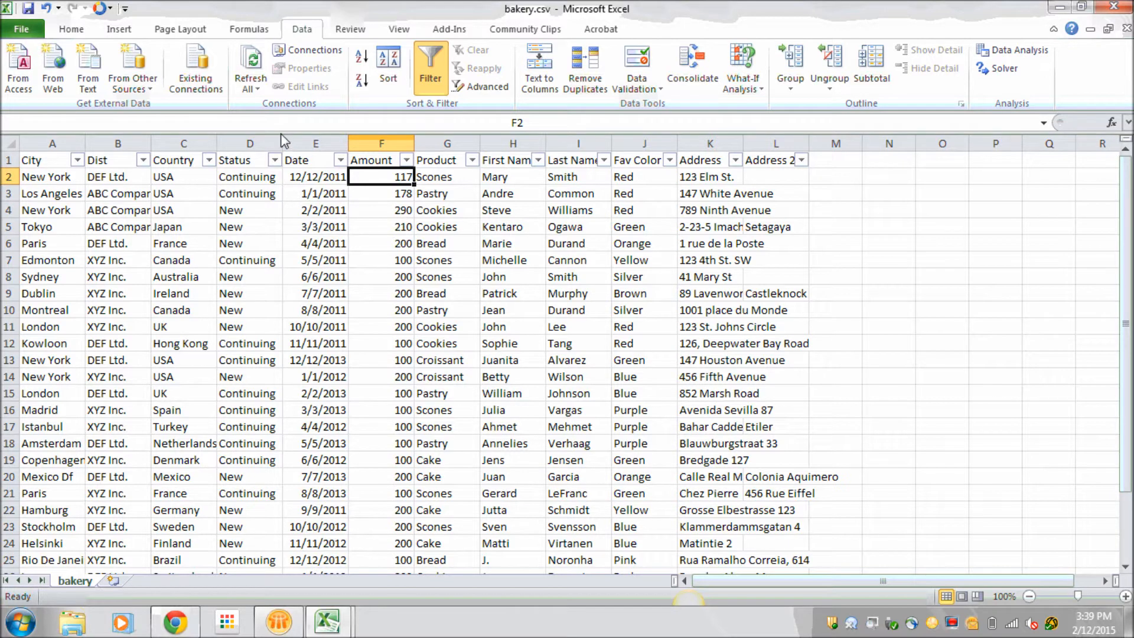
left_click(130, 33)
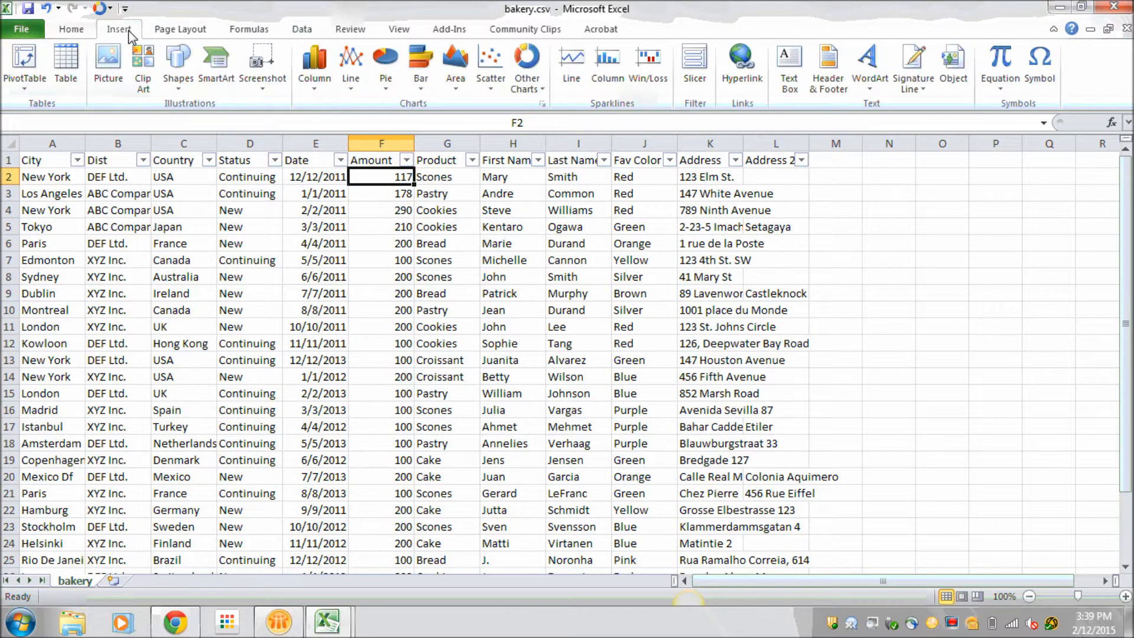
left_click(26, 90)
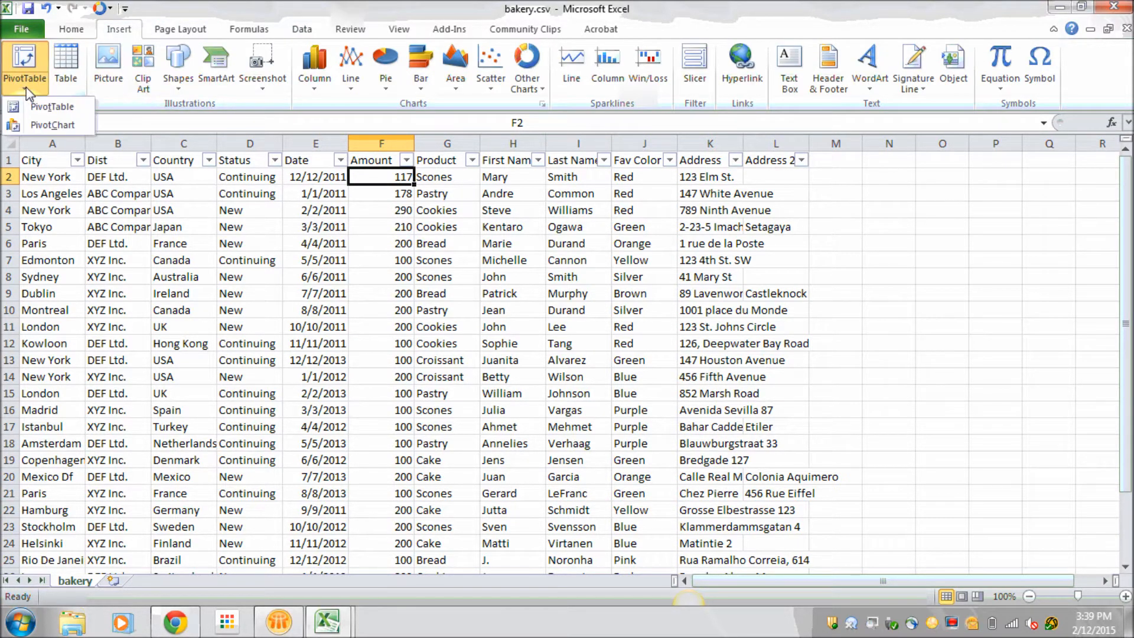
left_click(56, 110)
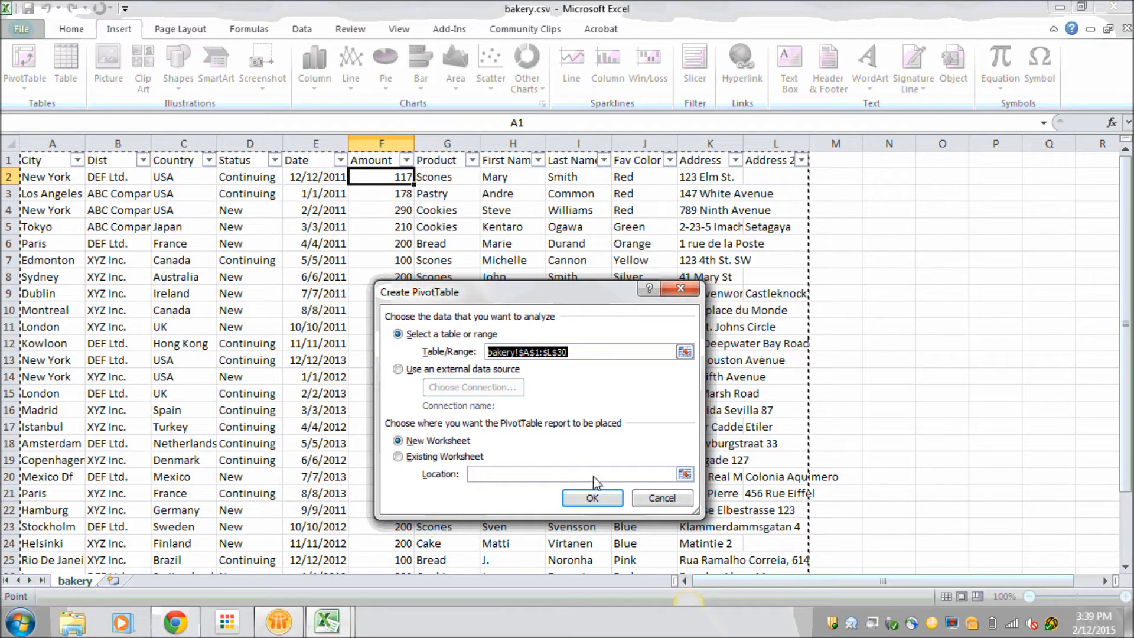
left_click(599, 500)
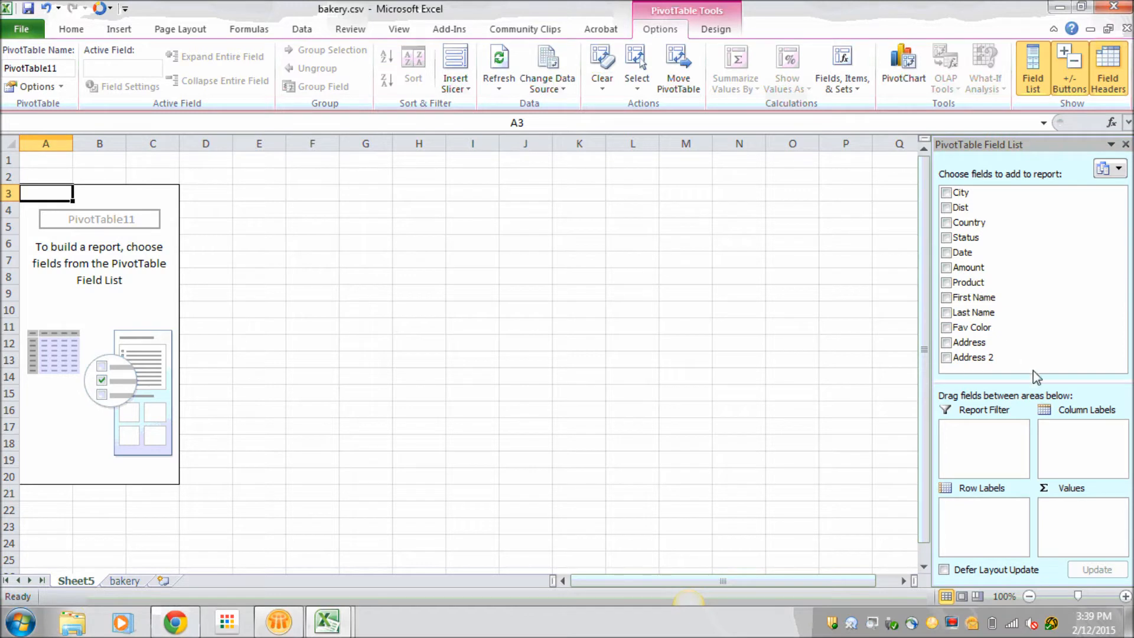
- Place Product in the PivotTable's column labels and add Amount as summed values
left_click_drag(1062, 433, 1061, 433)
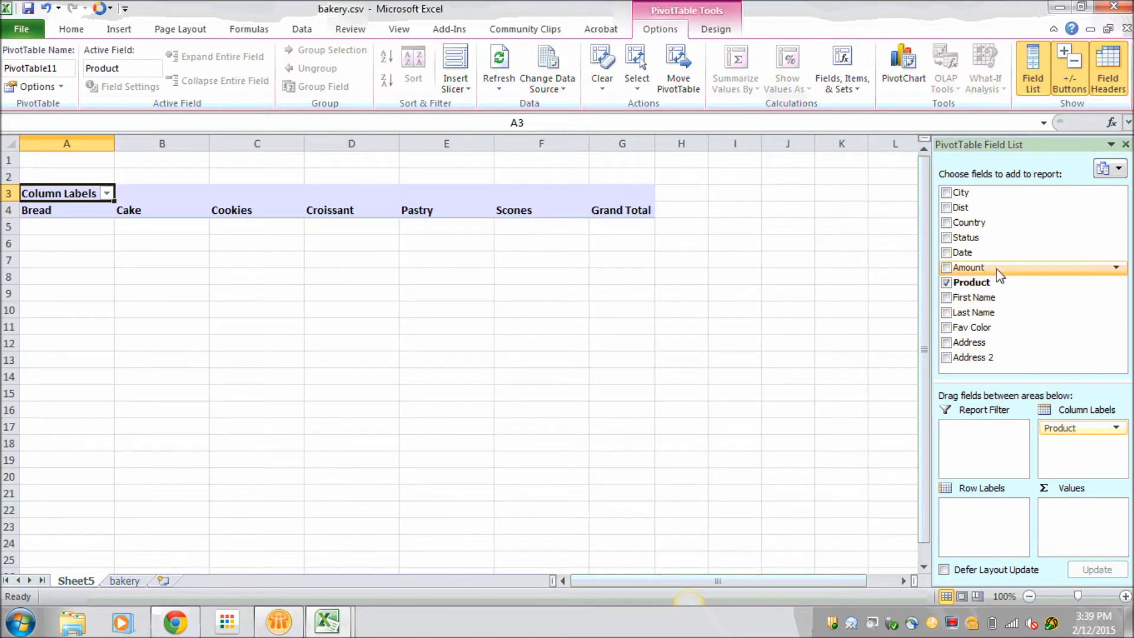
left_click(947, 268)
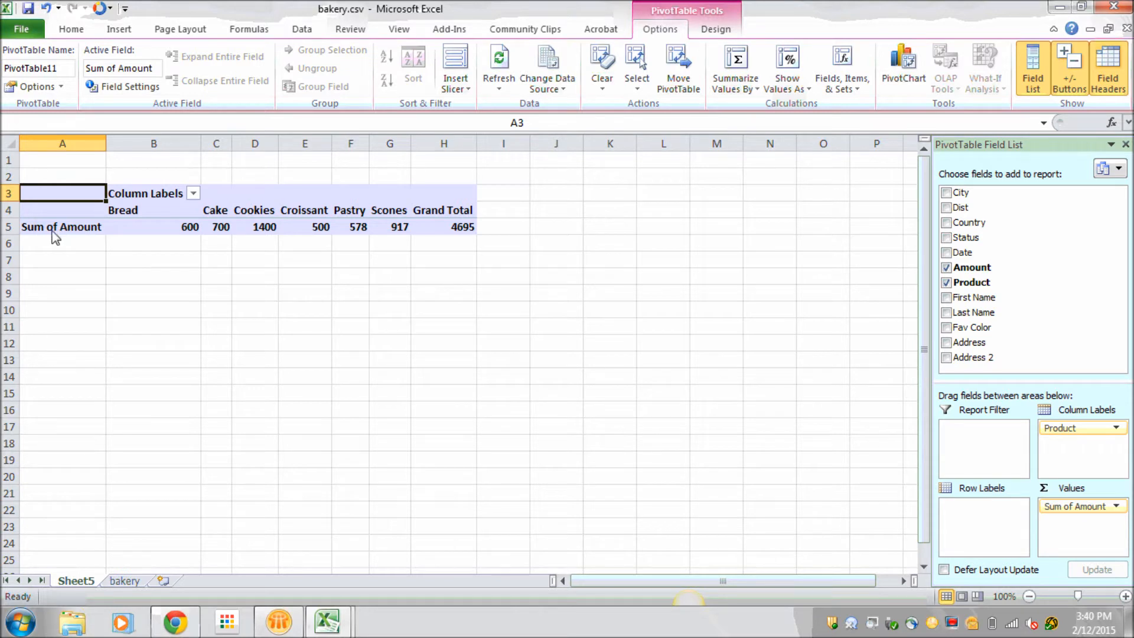
left_click(263, 227)
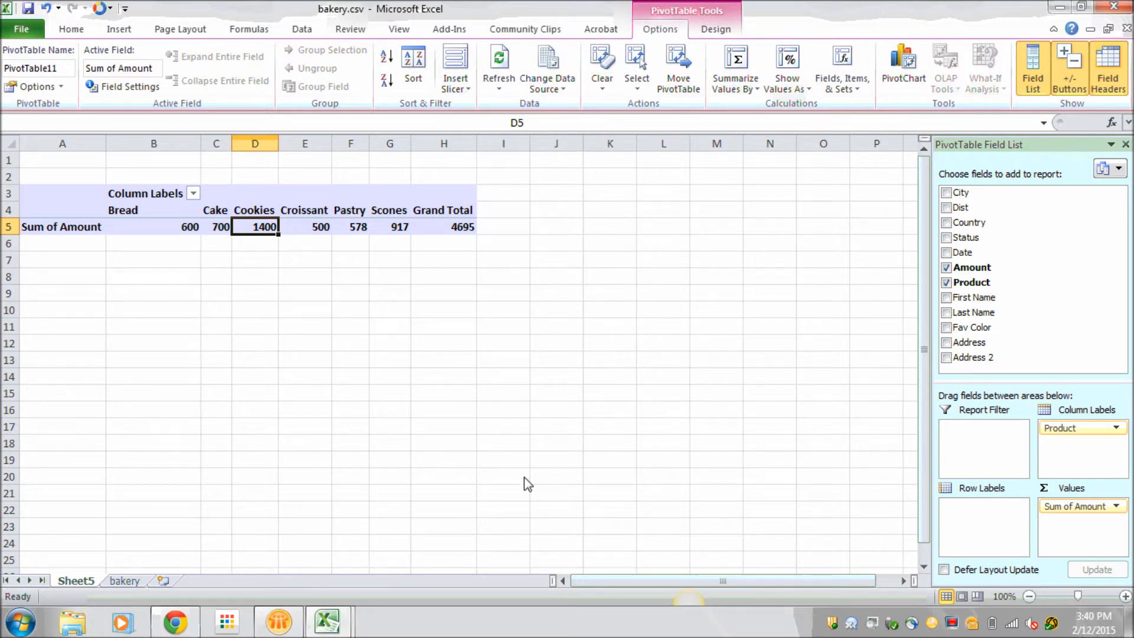
- Add Status and Fav Color to the PivotTable's row labels, with Fav Color nested under Status
left_click(947, 238)
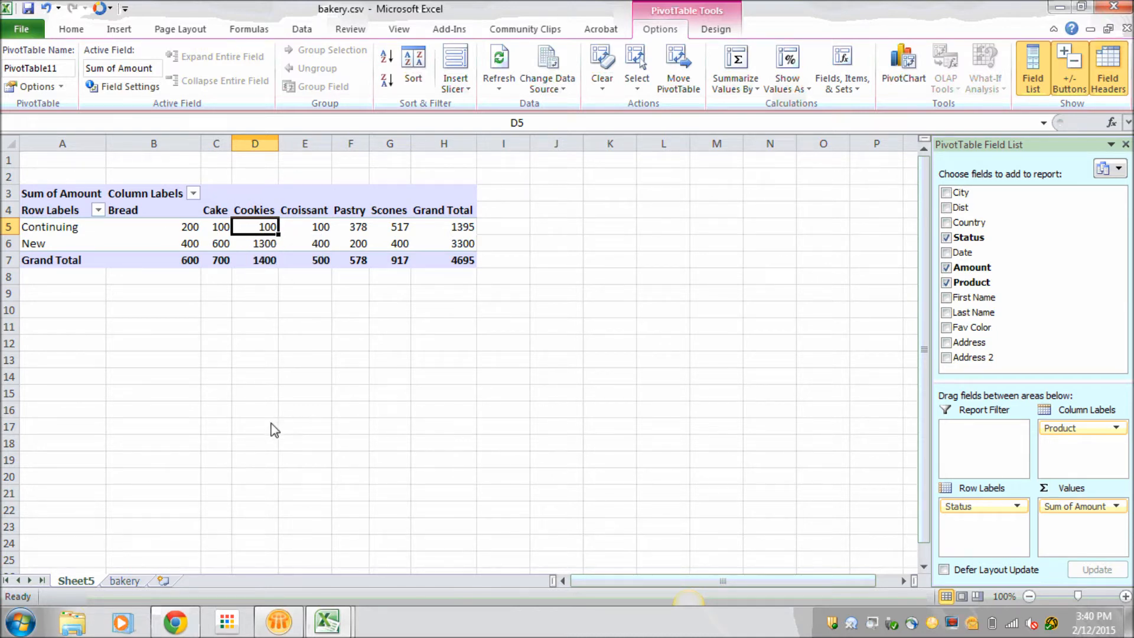
left_click(946, 328)
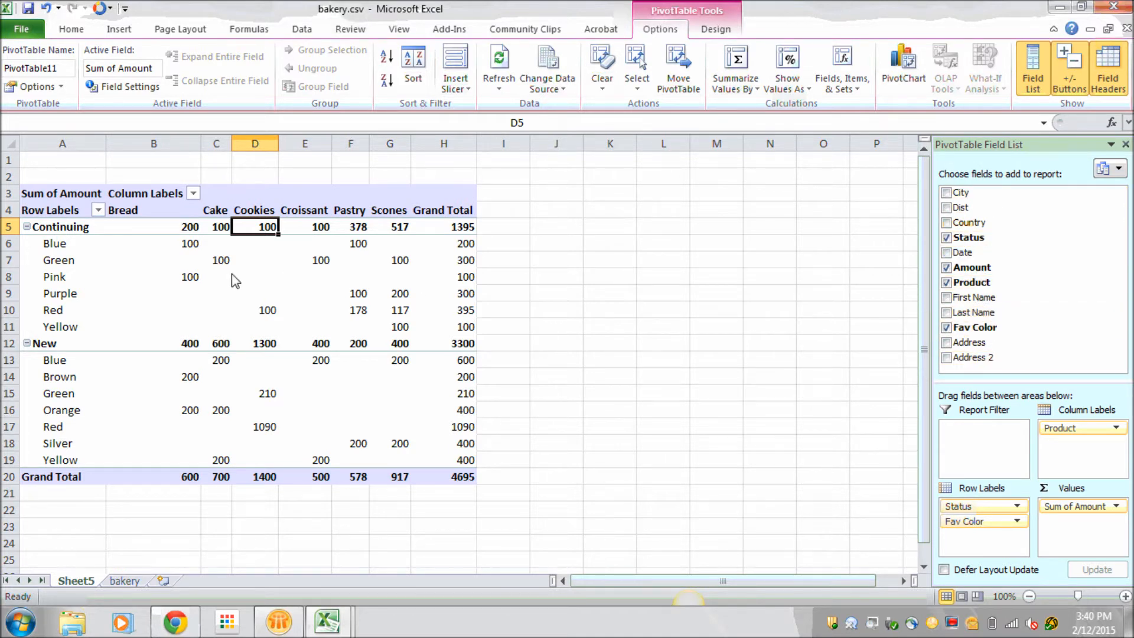
mouse_move(348, 408)
- Remove Status from the row labels and select the Cookies amount in the Red row
left_click(1016, 507)
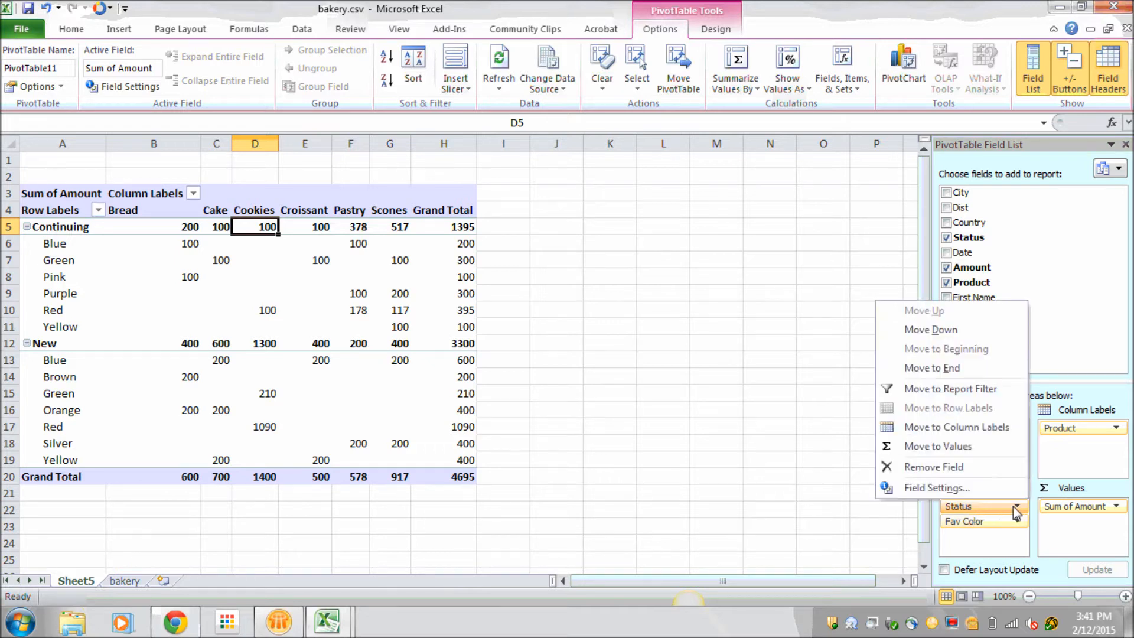
left_click(934, 467)
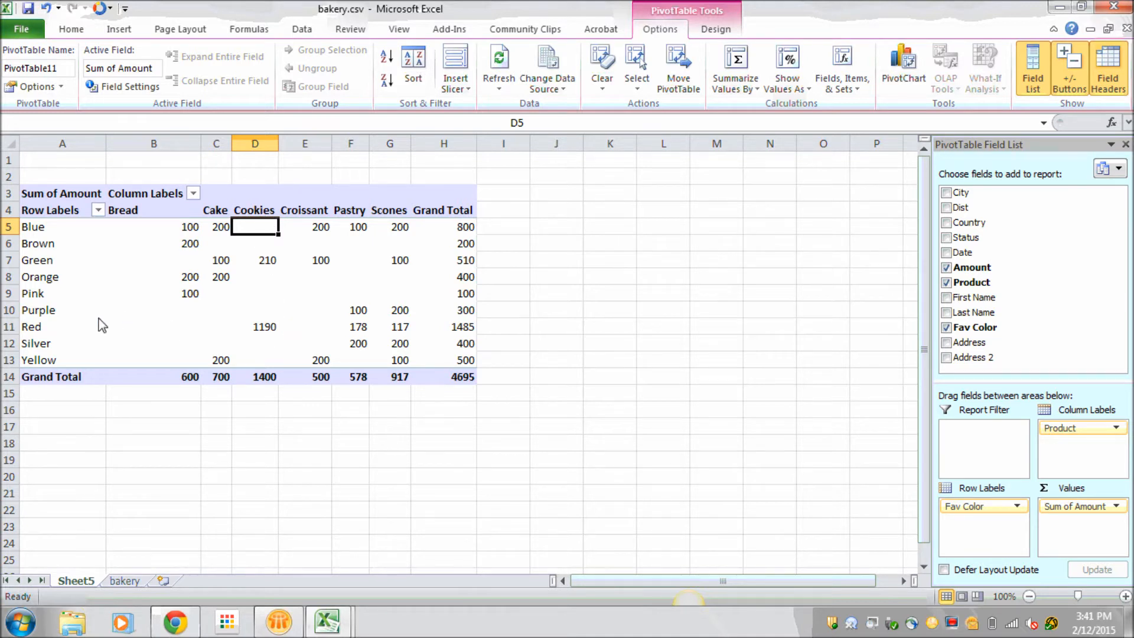
left_click(36, 331)
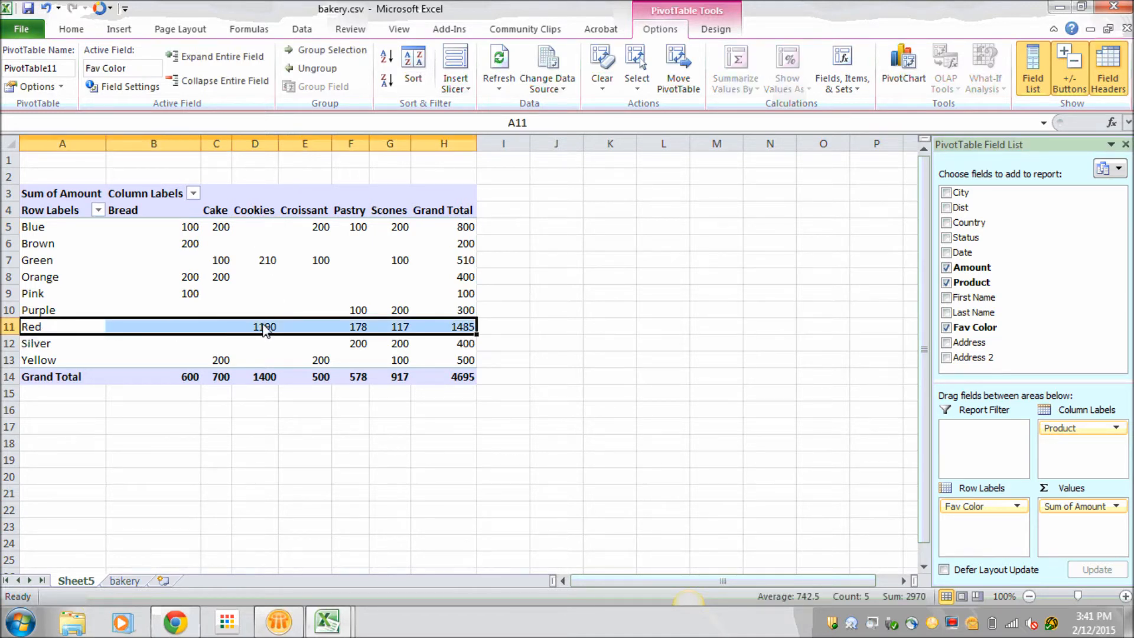
mouse_move(272, 339)
left_click(246, 333)
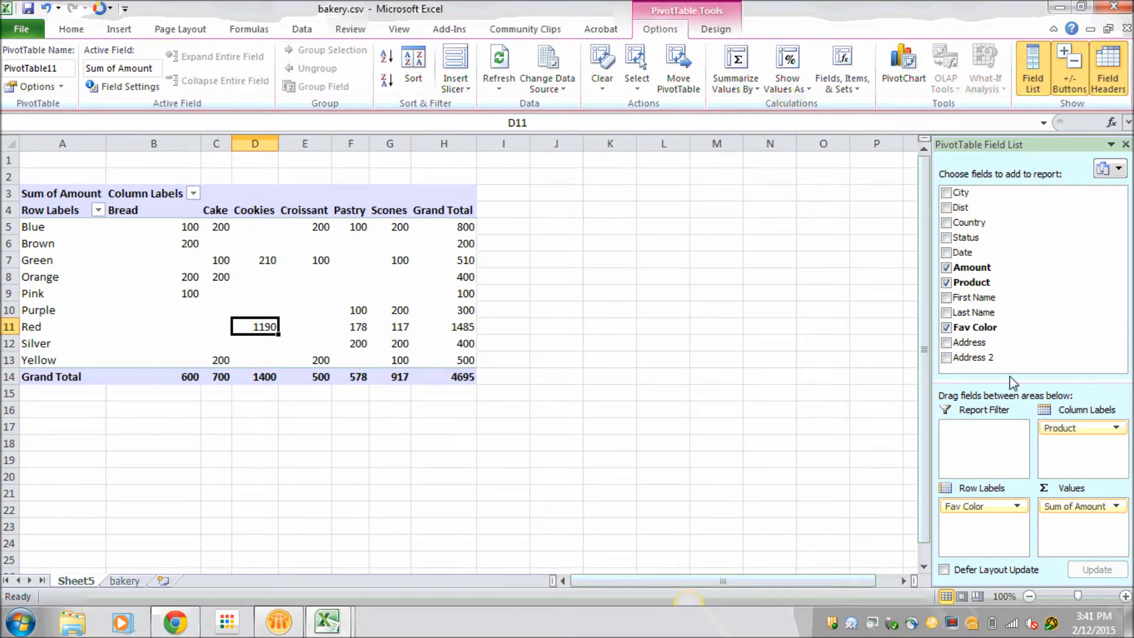
- Add the Status field to the PivotTable again and place it as a report filter
left_click(947, 238)
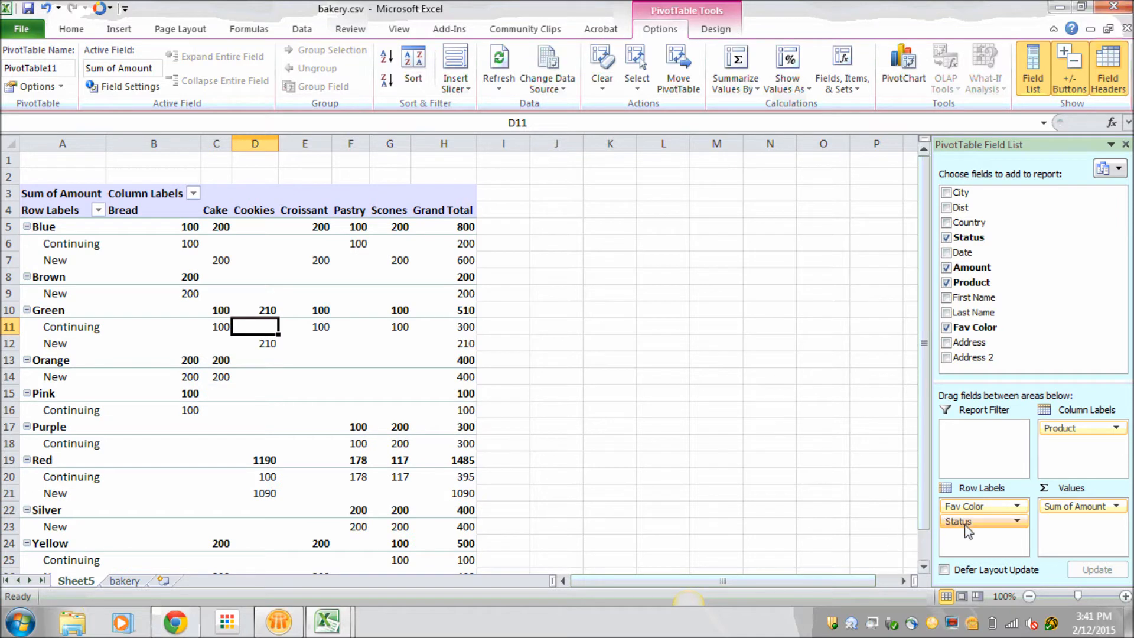
left_click_drag(969, 530, 977, 438)
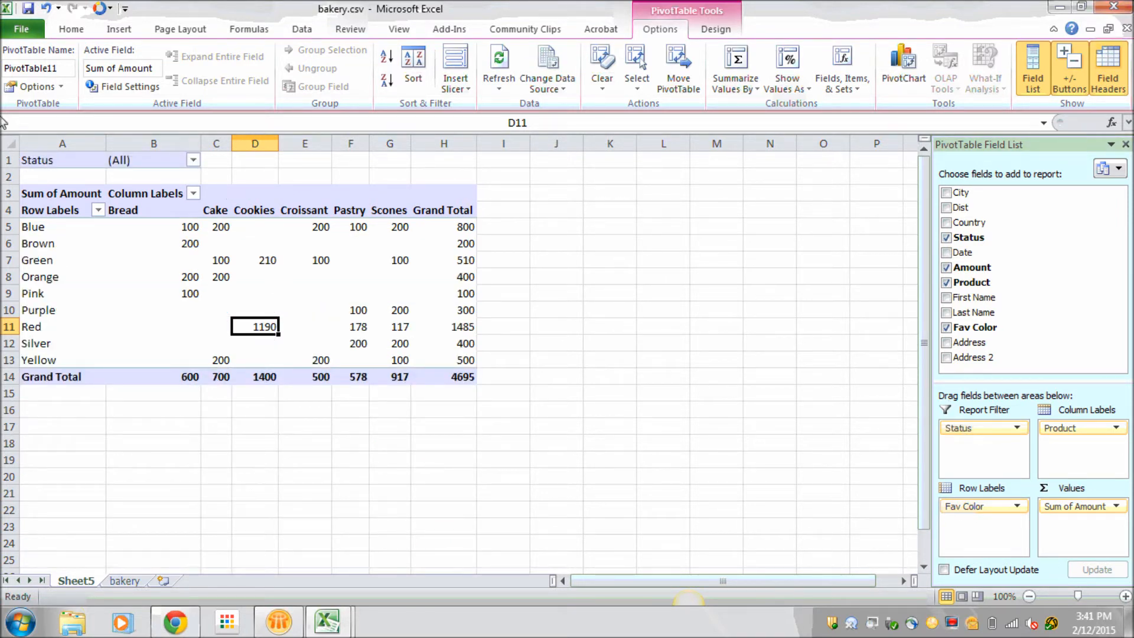
- Filter the PivotTable with the Status report filter to show only Continuing customers
left_click(193, 160)
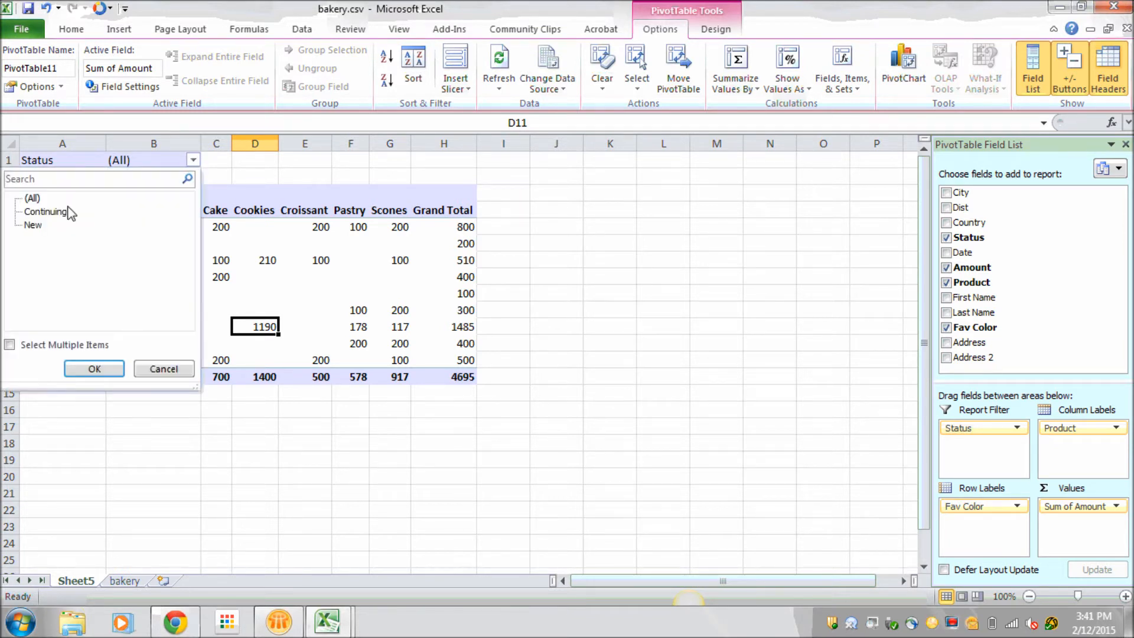
left_click(42, 212)
left_click(100, 370)
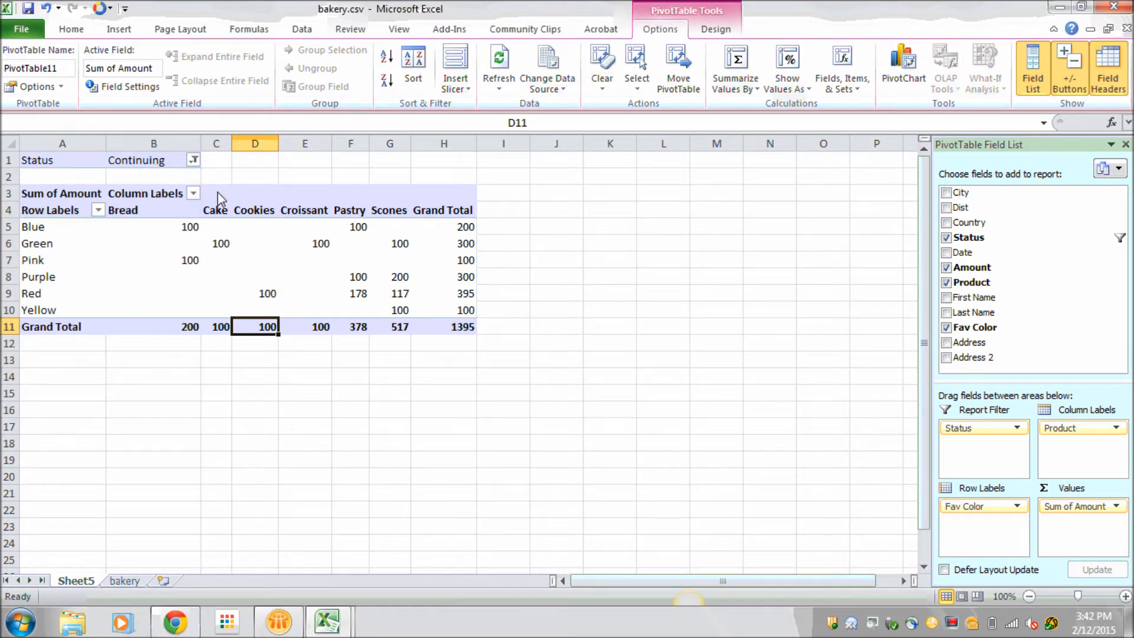
- Switch the Status report filter to New customers only
left_click(194, 160)
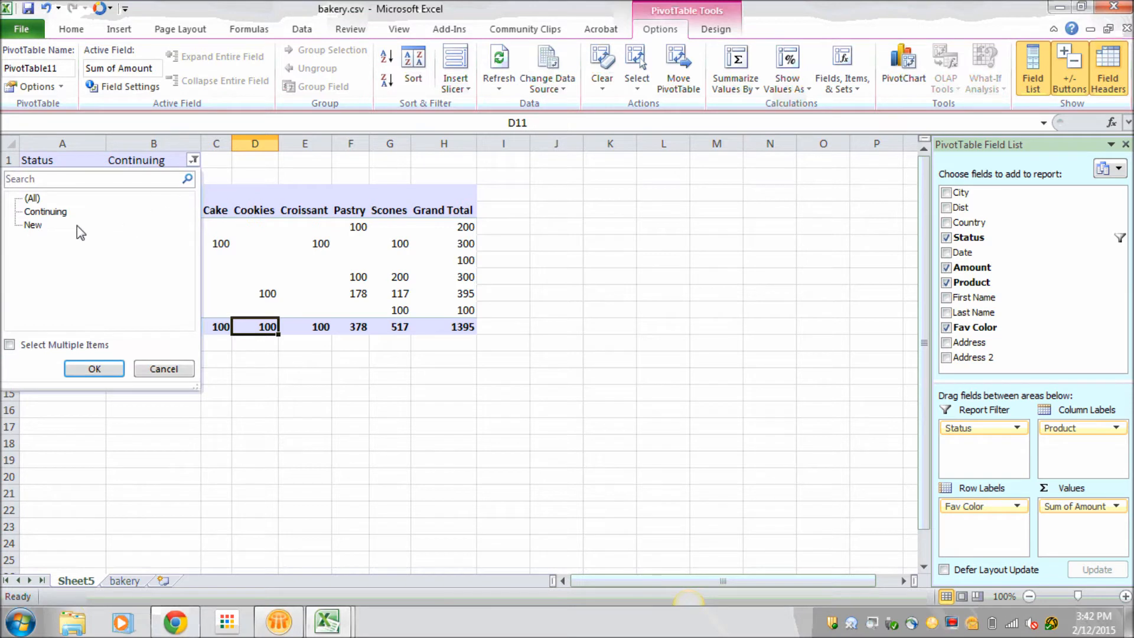
left_click(32, 226)
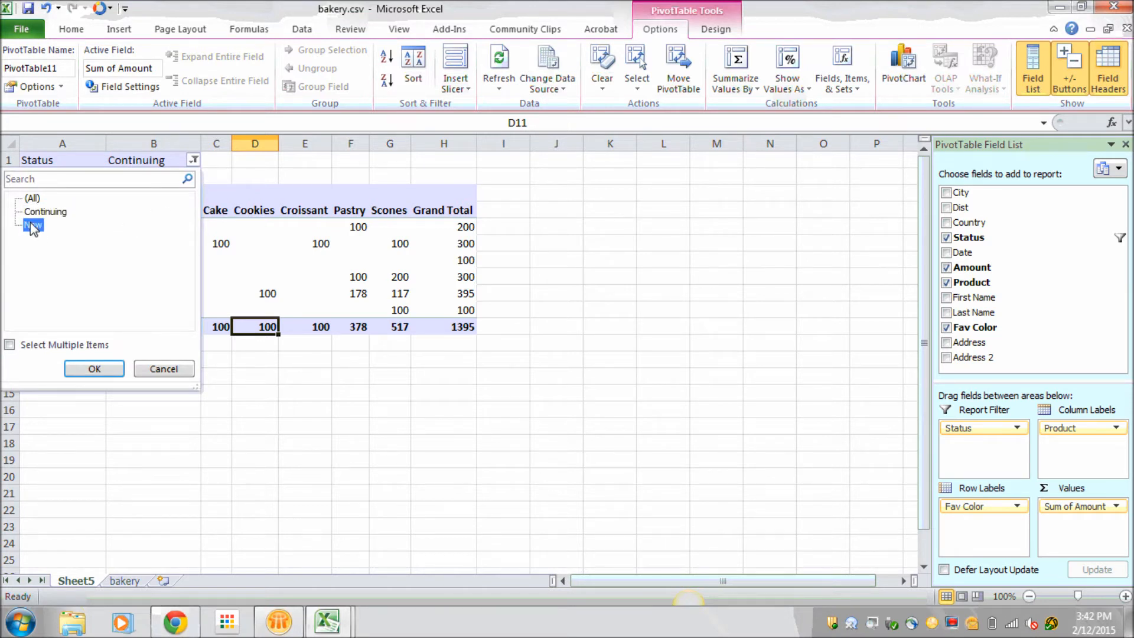
left_click(96, 367)
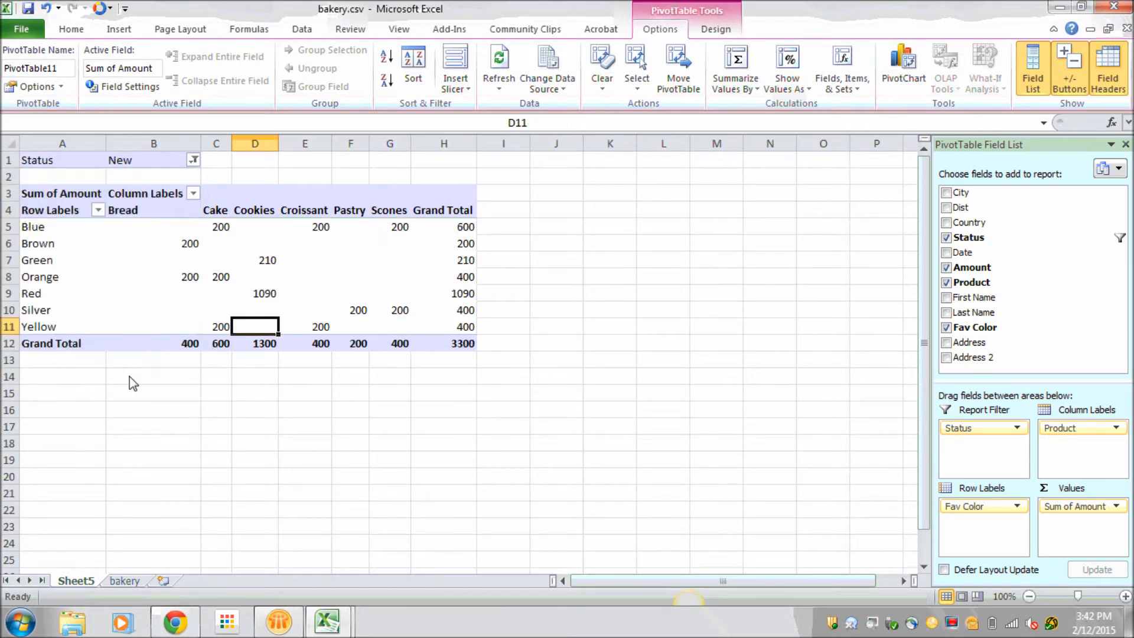
- Reset the Status report filter to (All)
left_click(194, 159)
left_click(31, 198)
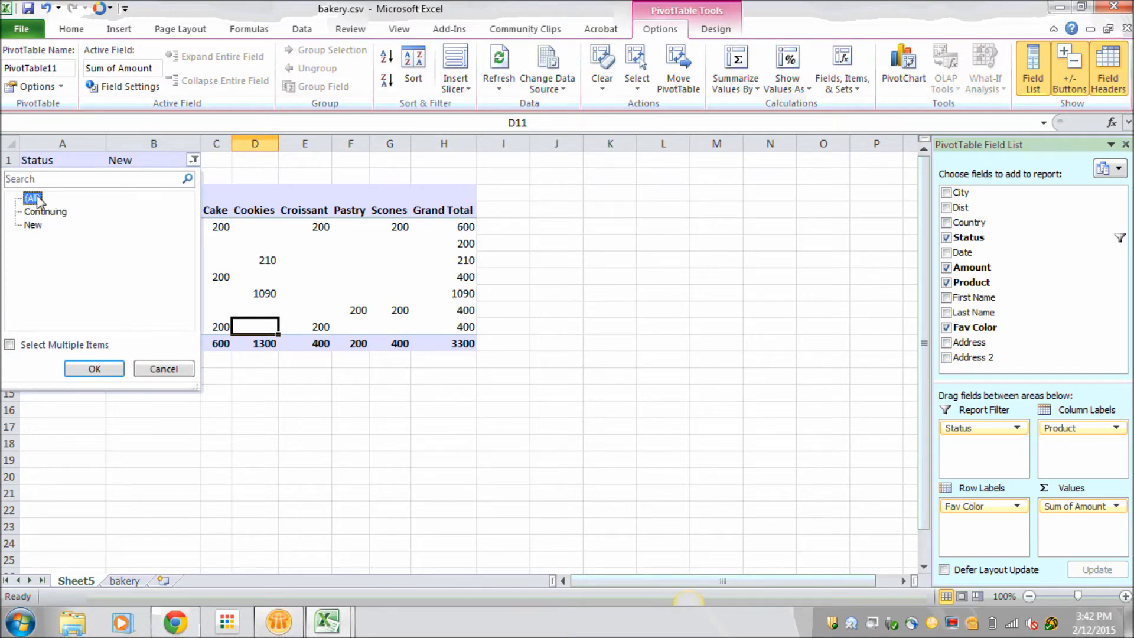
left_click(93, 370)
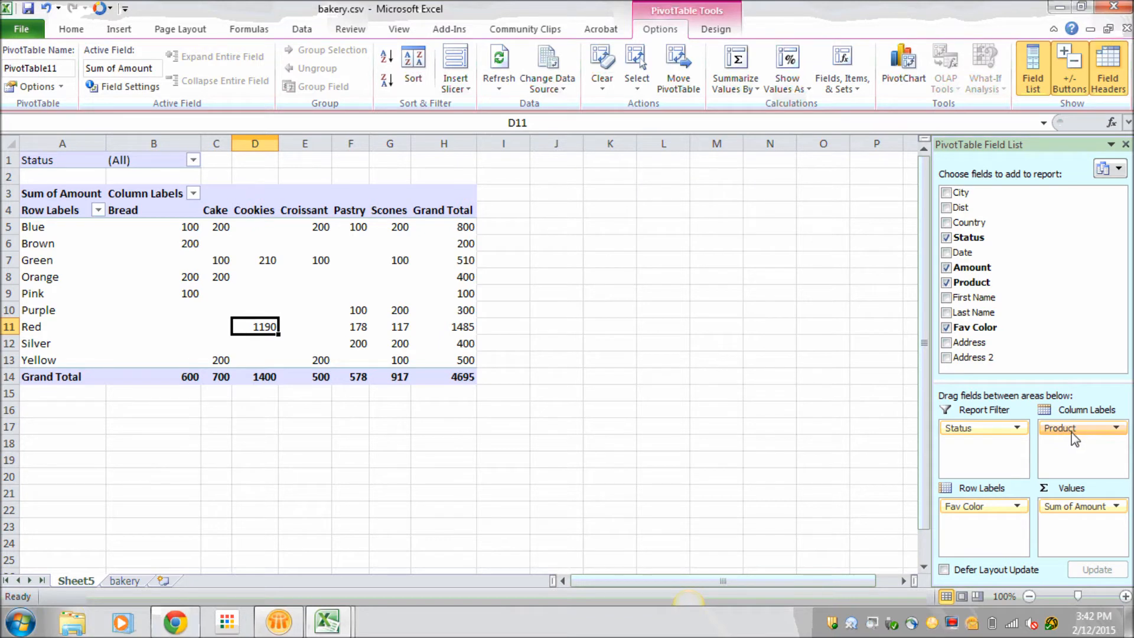
- Nest Product under Fav Color in the PivotTable's row labels and collapse the Blue and Green groups
left_click_drag(1061, 428, 985, 525)
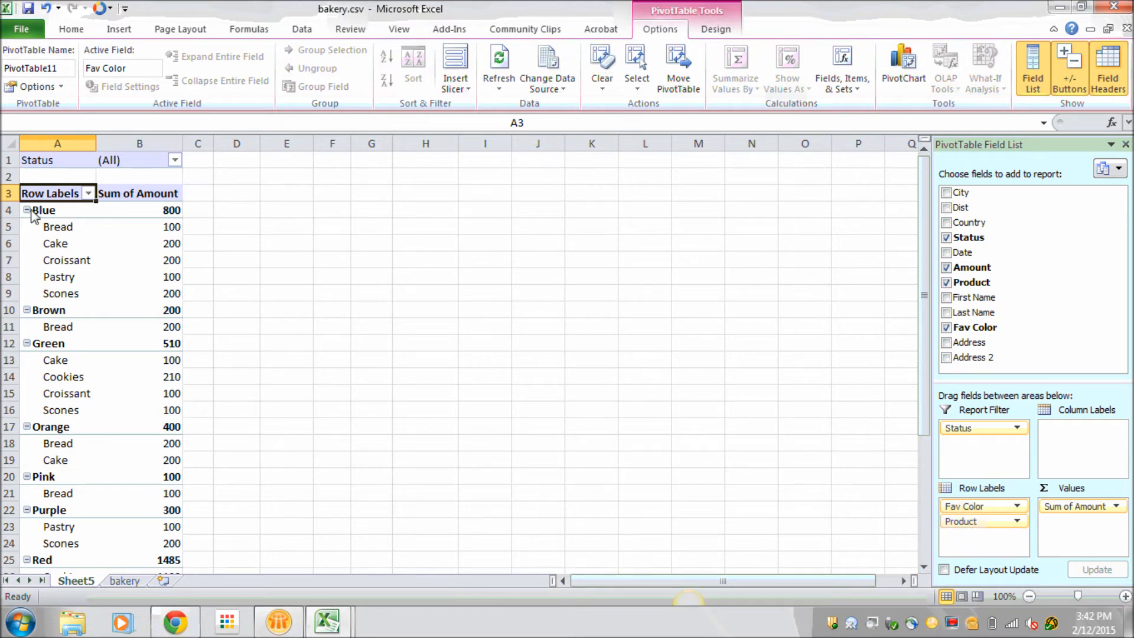
left_click(29, 217)
left_click(27, 211)
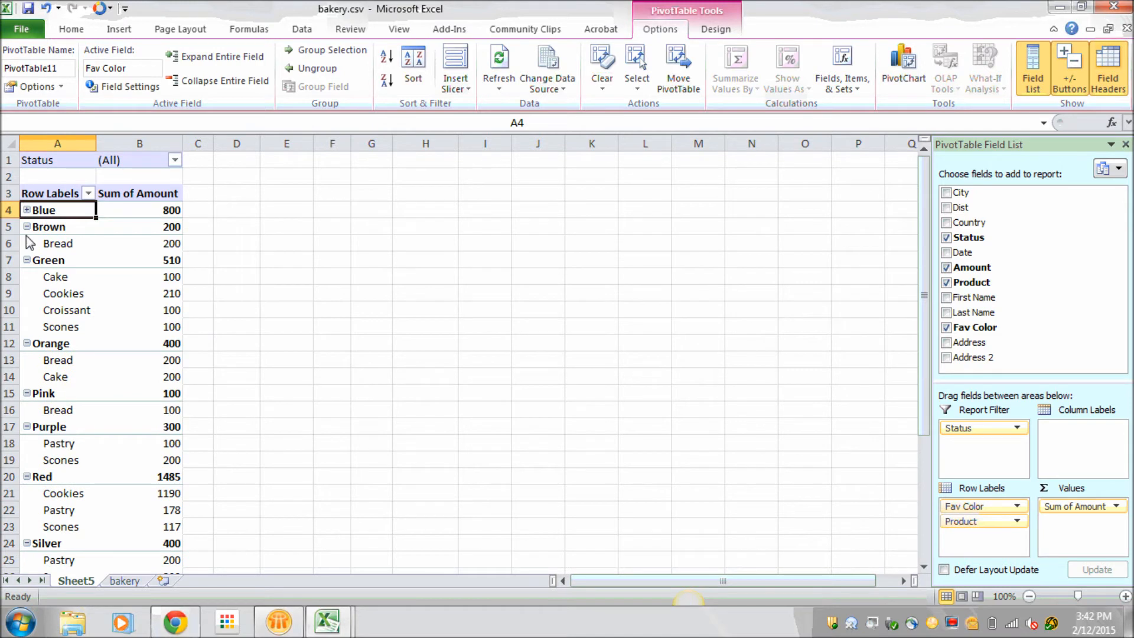
left_click(31, 229)
left_click(27, 261)
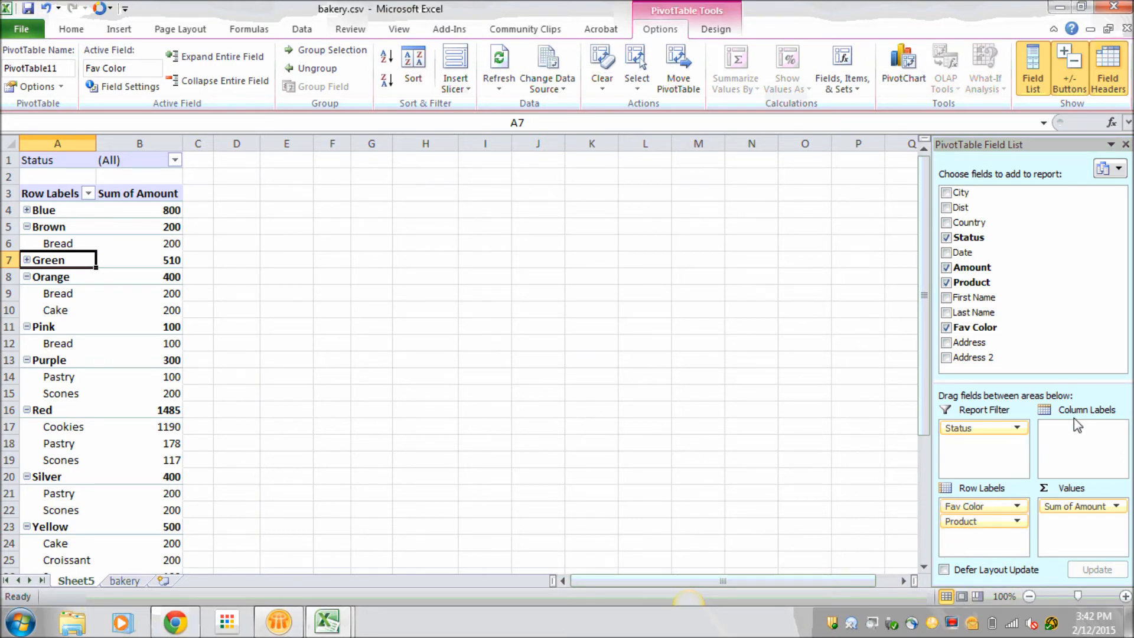
- Return Product to the column labels and add Country above Fav Color in the row labels, with Brazil and Canada collapsed
left_click_drag(984, 521, 1085, 434)
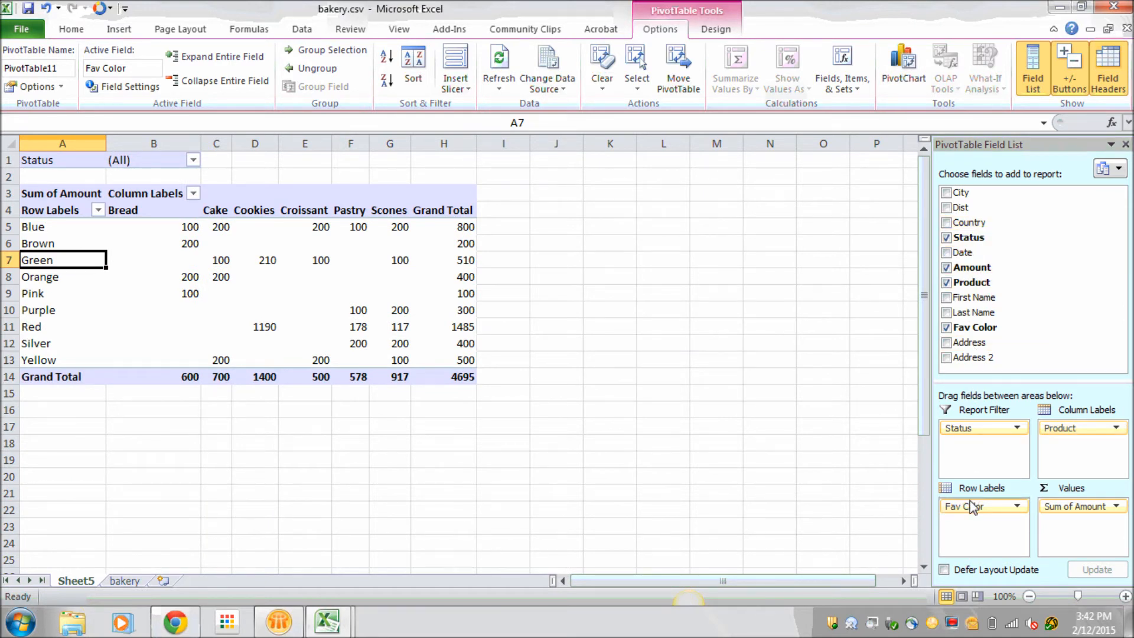
left_click_drag(961, 222, 969, 506)
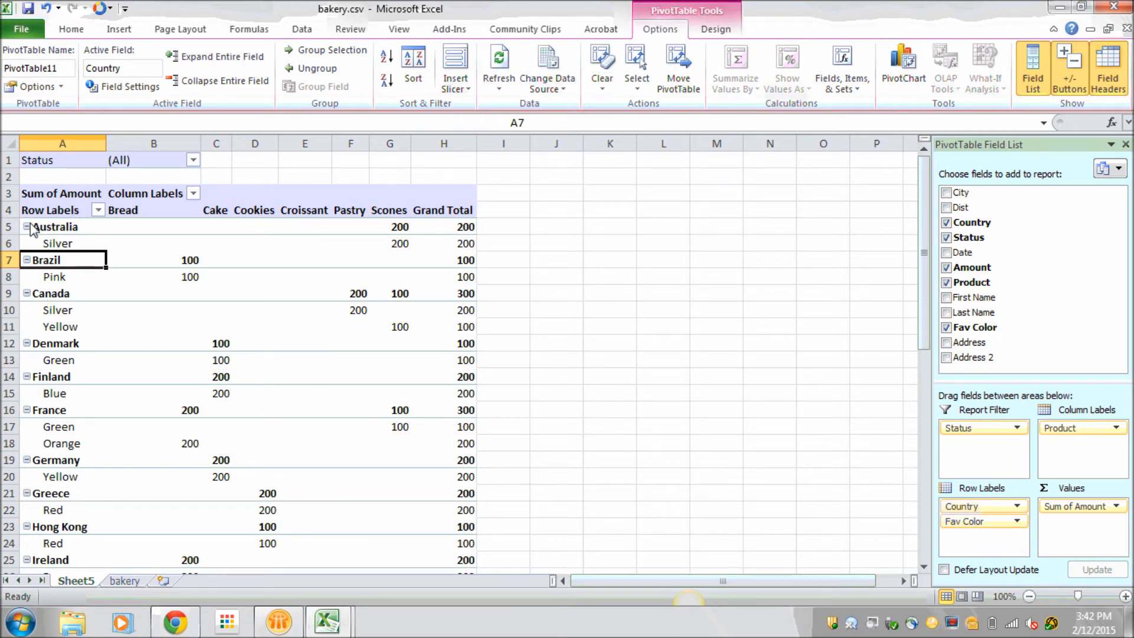
left_click(27, 260)
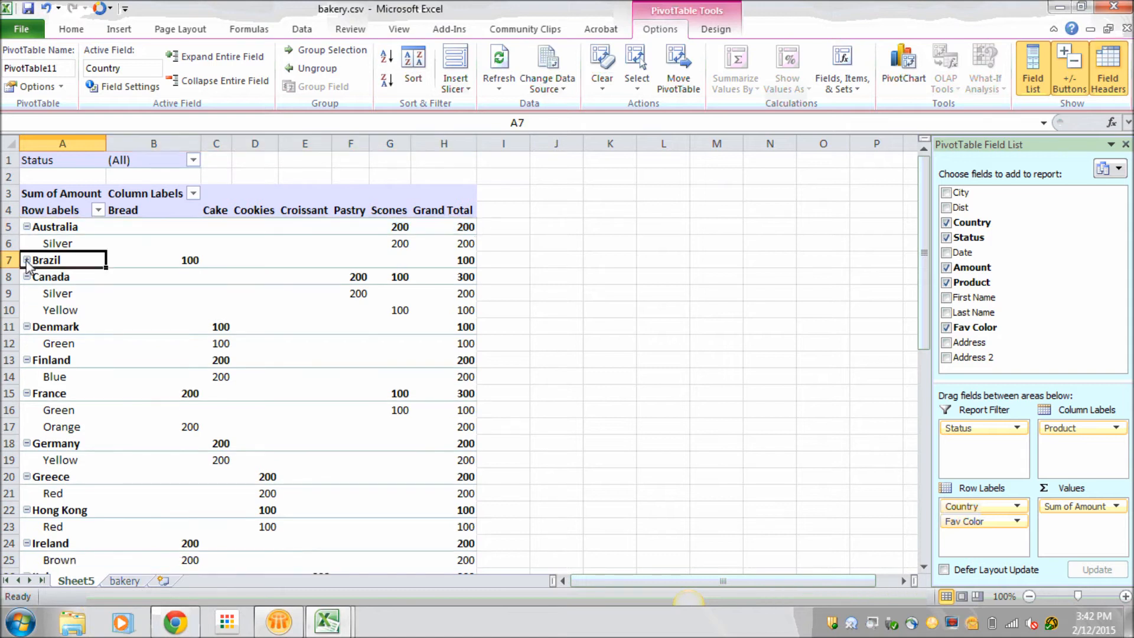
left_click(27, 276)
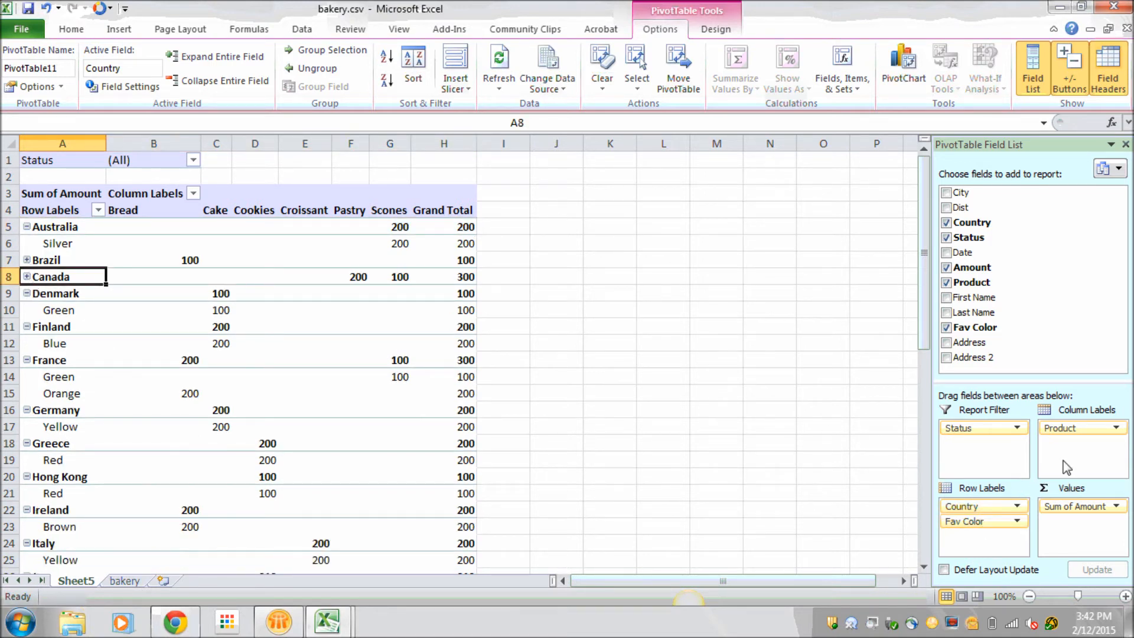
- Move Product into the row labels beneath Country and Fav Color into the column labels
left_click_drag(1012, 509, 1011, 514)
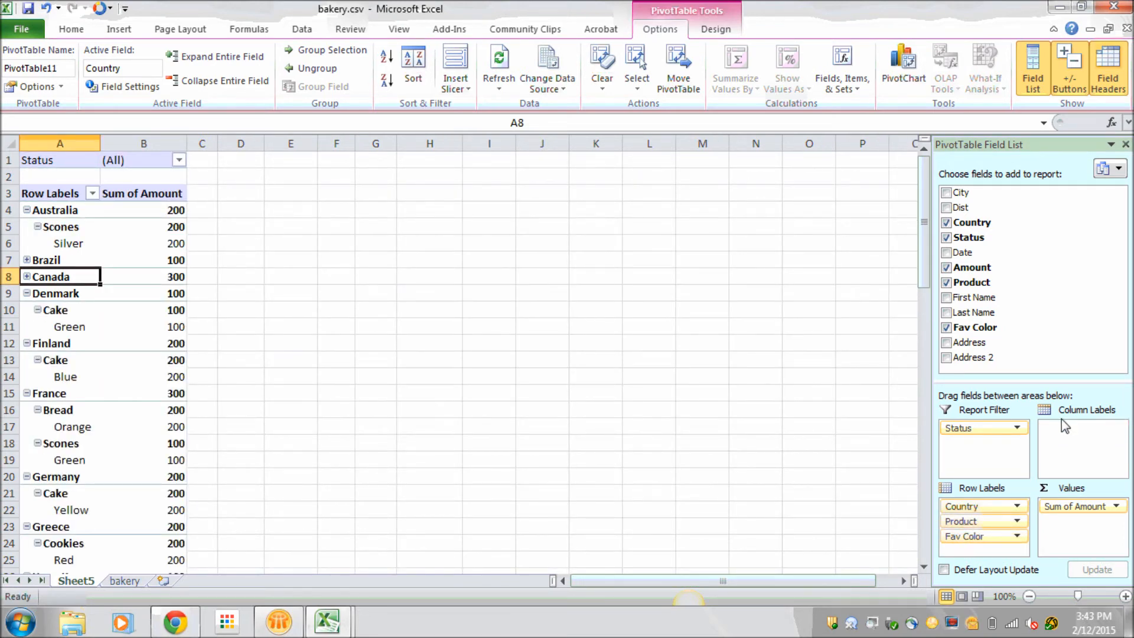
left_click_drag(993, 541, 1084, 458)
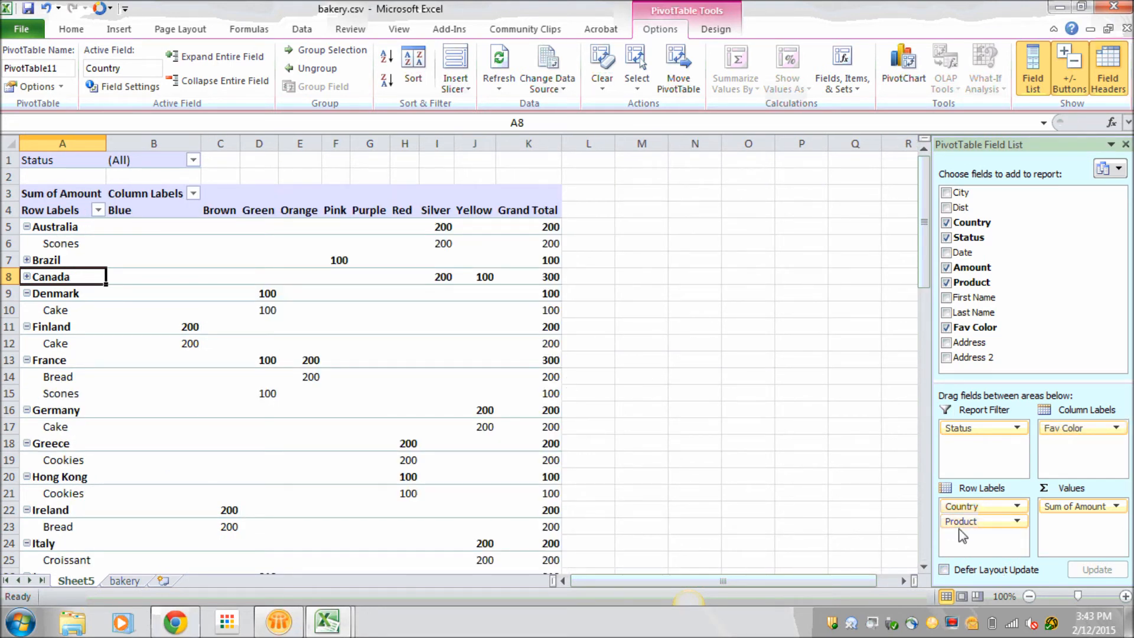
- Remove Fav Color from the PivotTable and place Product in the column labels against the Country rows
left_click(1116, 429)
left_click(1032, 389)
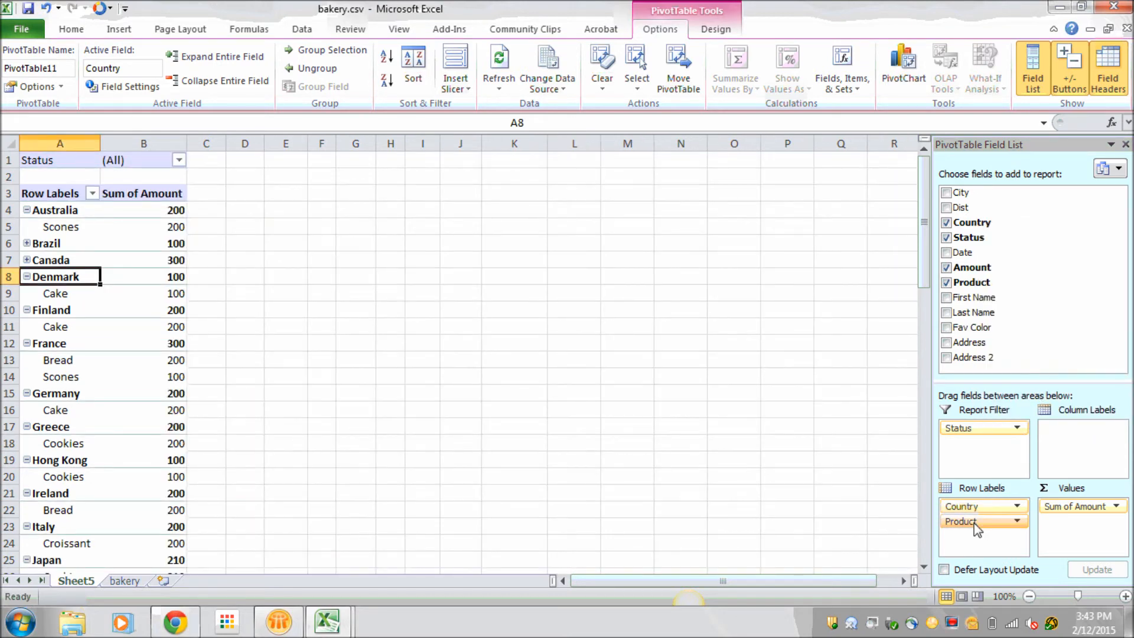
left_click_drag(974, 527, 1070, 435)
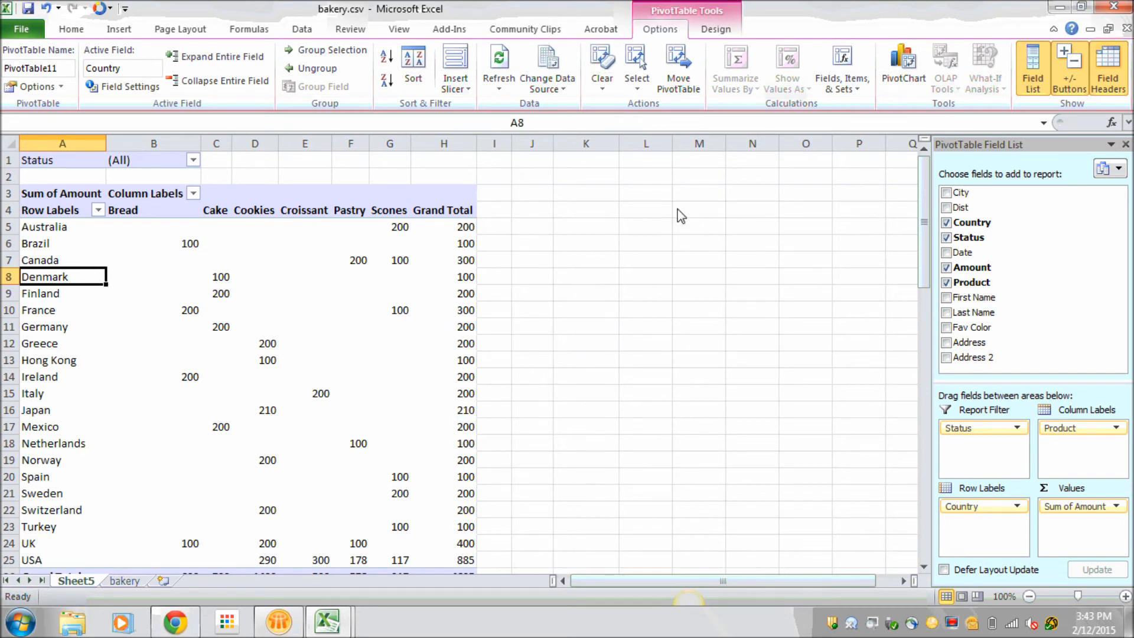
left_click_drag(920, 240, 921, 249)
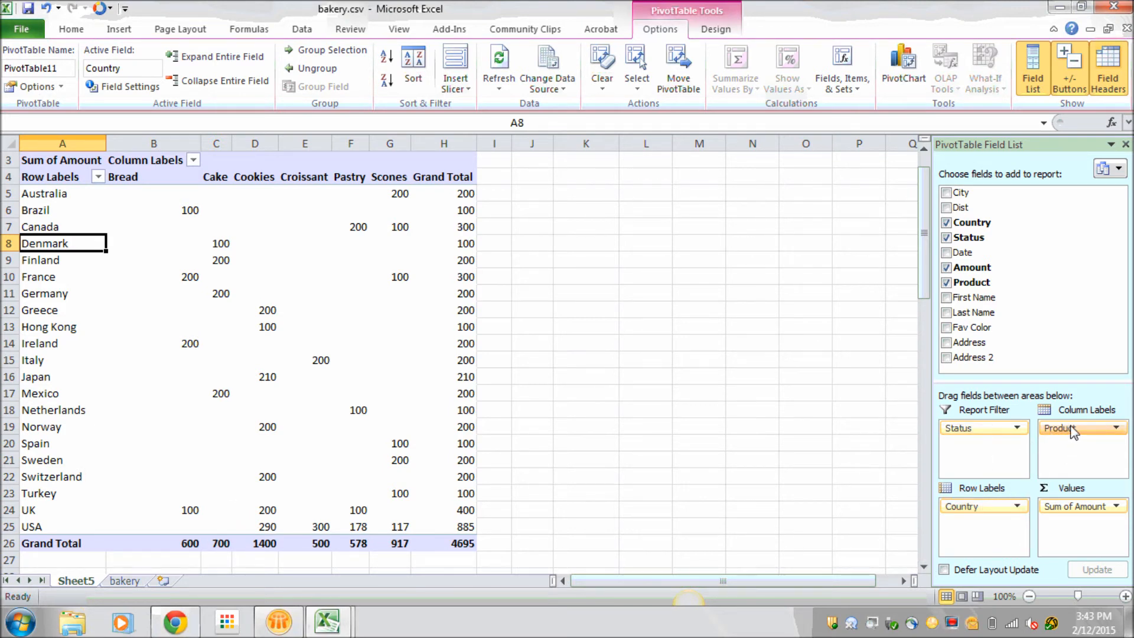
- Move Product to the row labels and remove Country from the PivotTable
left_click_drag(1072, 431, 979, 523)
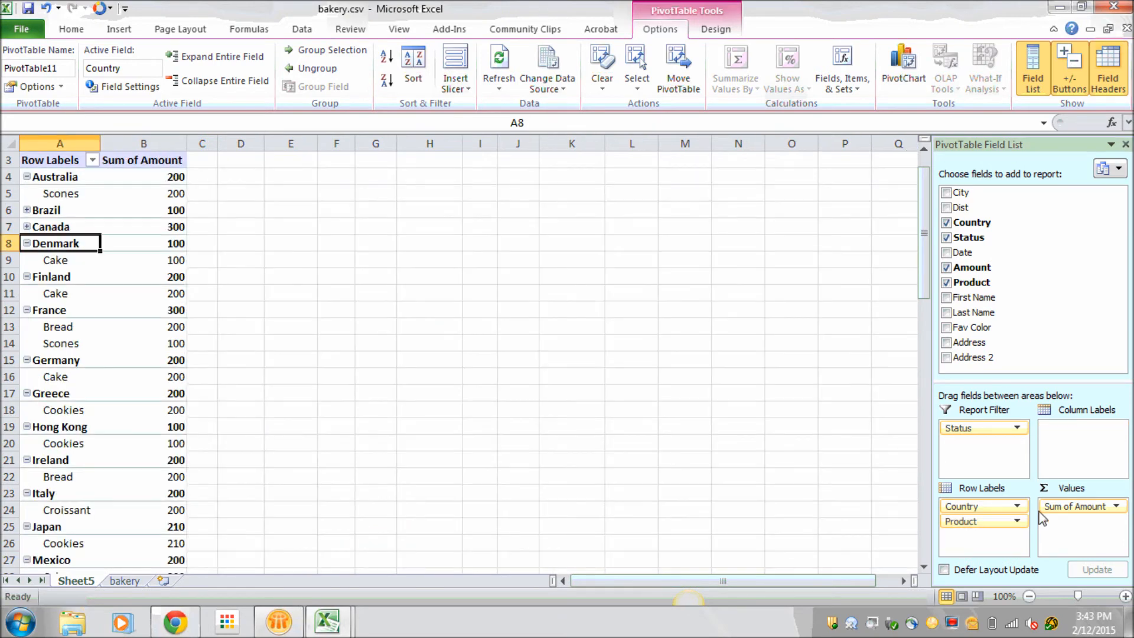
left_click(1017, 507)
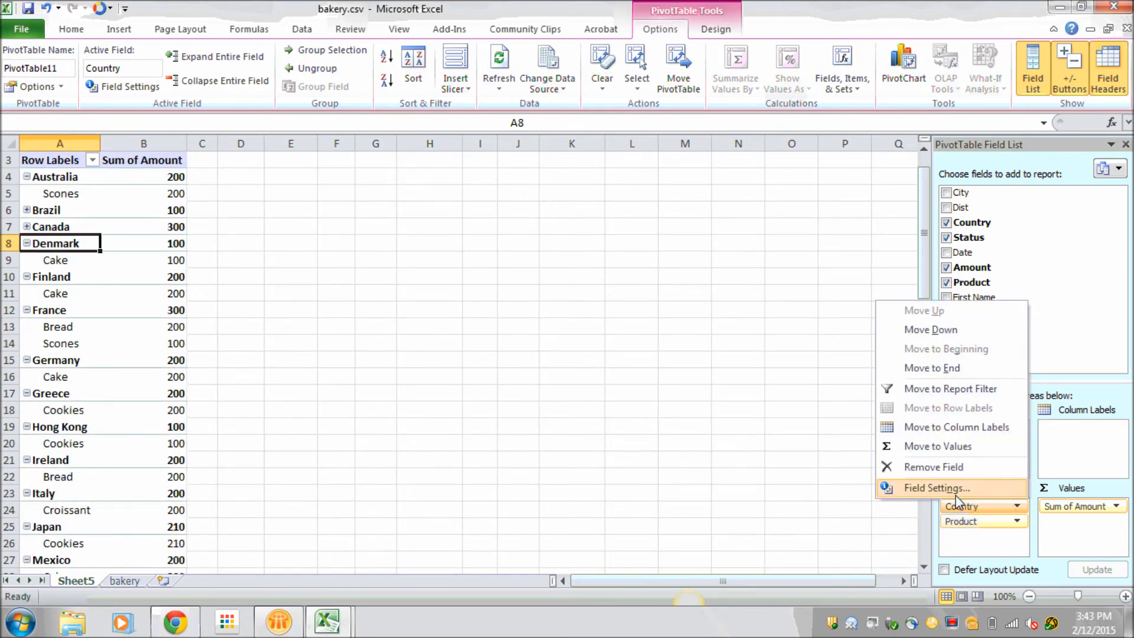
left_click(944, 467)
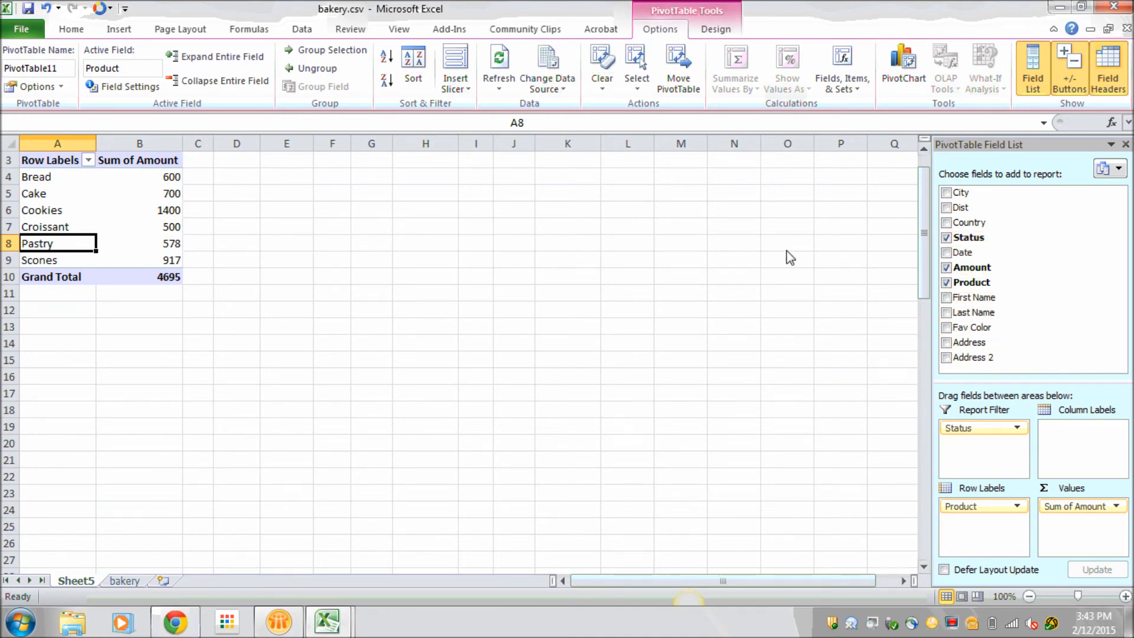
- Add Fav Color to the PivotTable as column labels and select the Cookies amount under Red
left_click(152, 213)
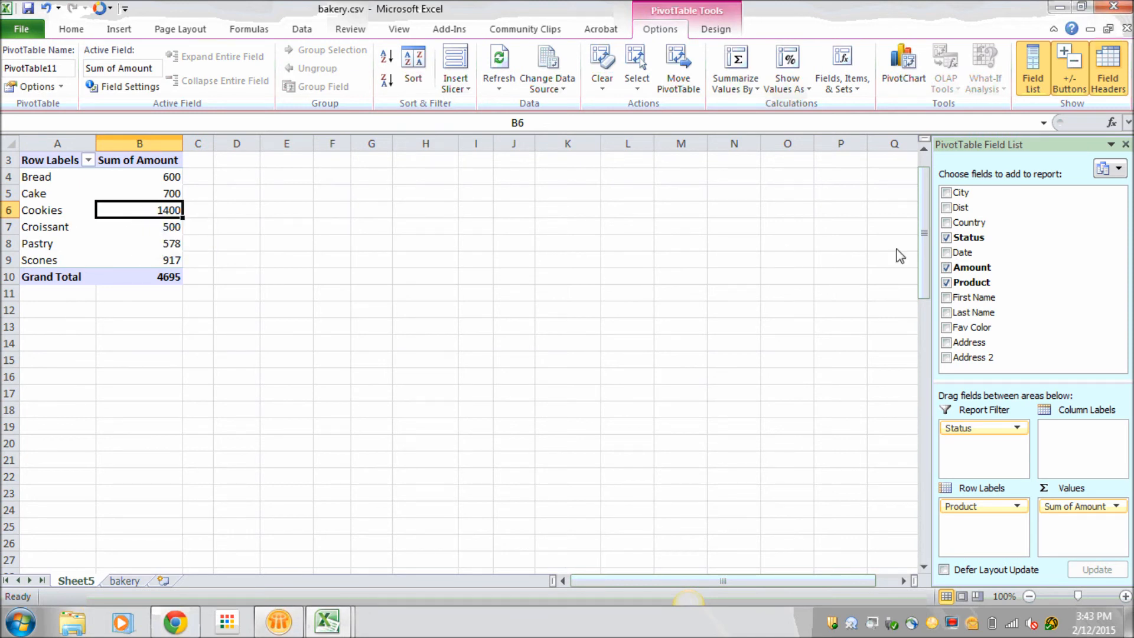
left_click(946, 328)
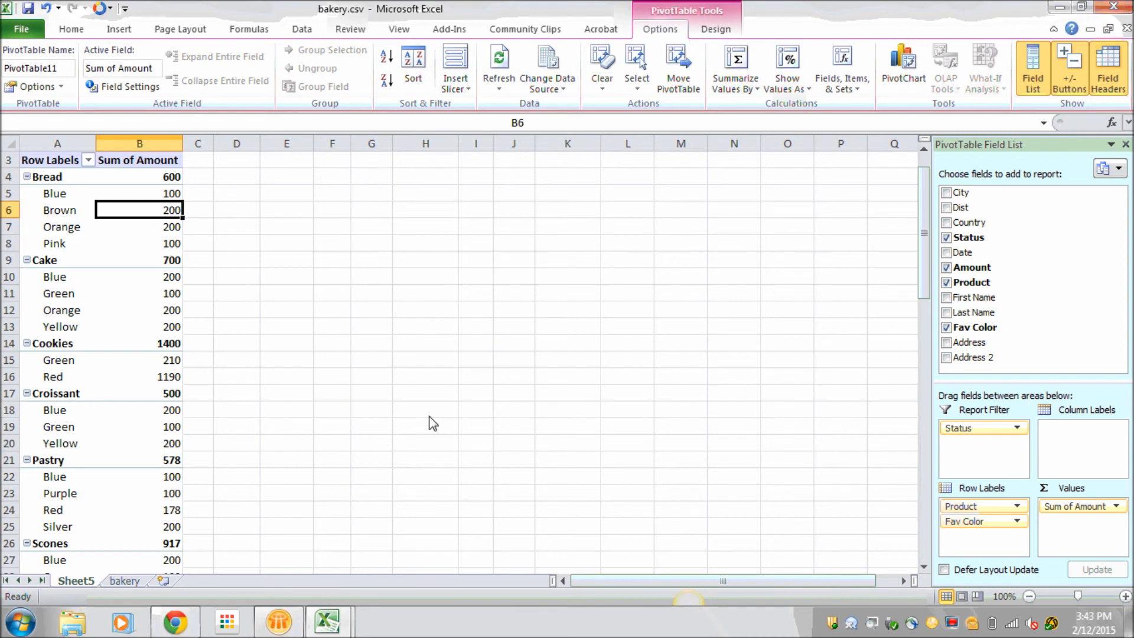
left_click_drag(1005, 521, 1082, 442)
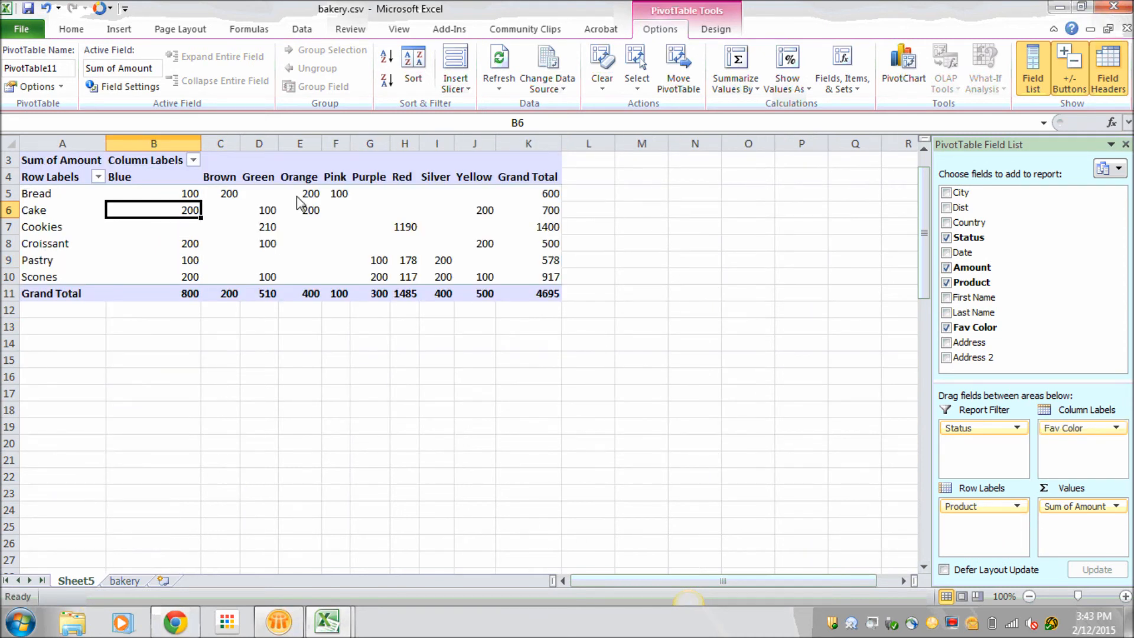
left_click(416, 230)
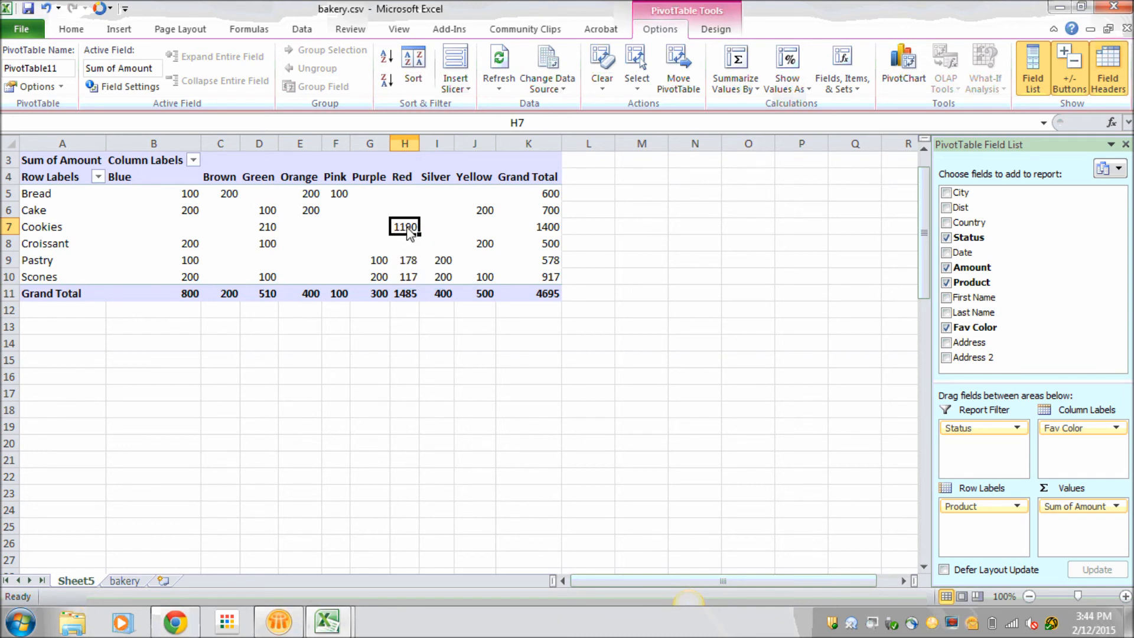
mouse_move(411, 231)
- Change the value field settings of Amount to summarize by Count
left_click(1116, 508)
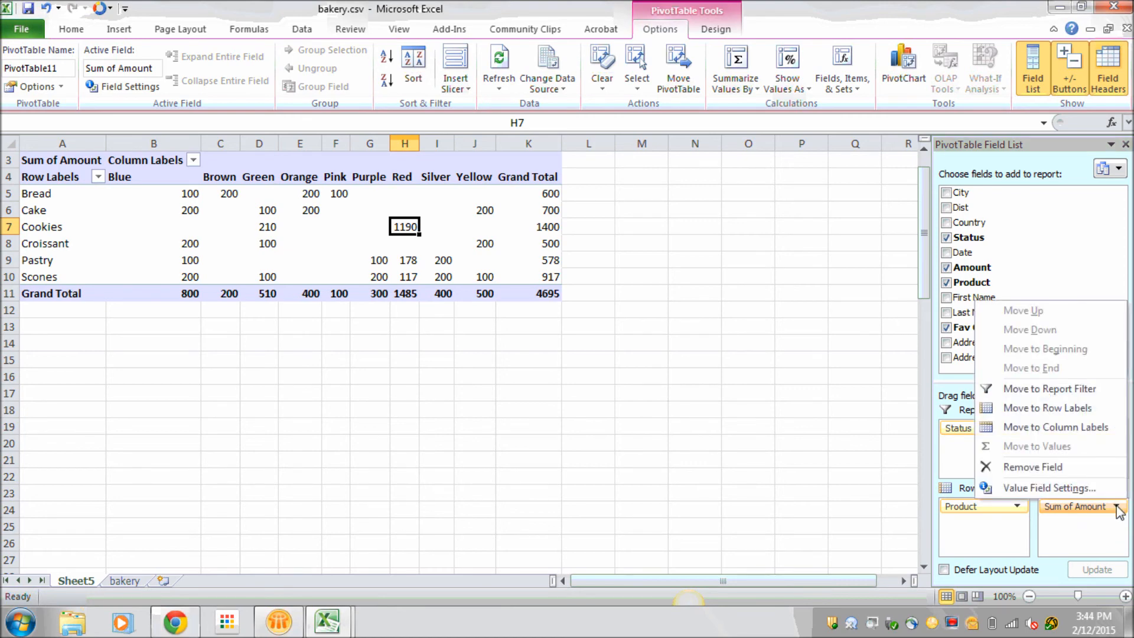
left_click(1068, 488)
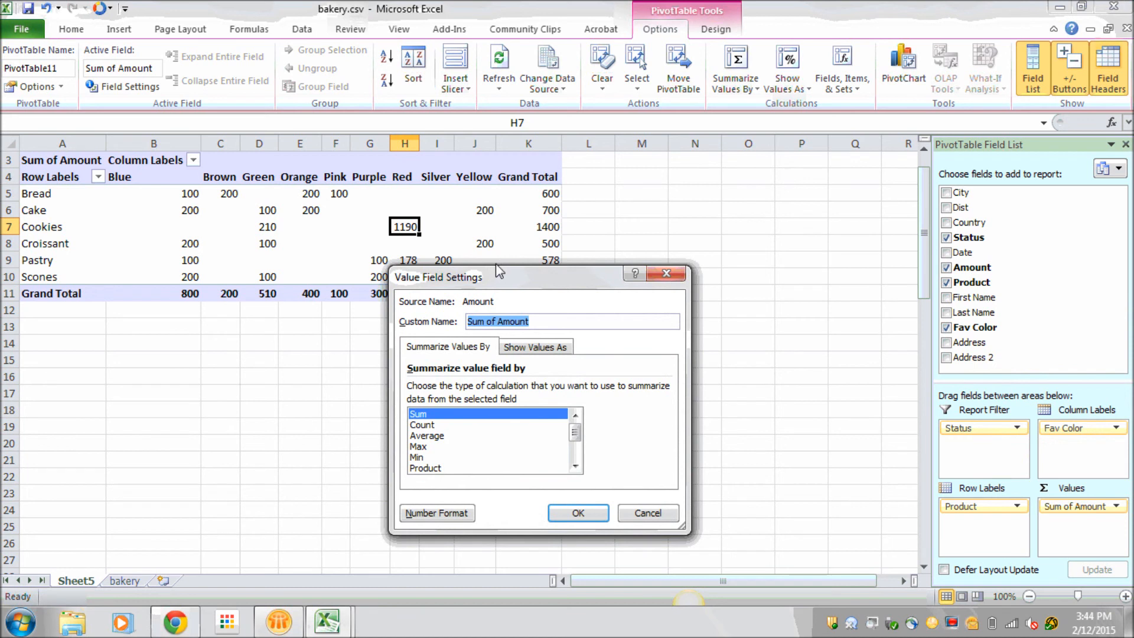
left_click_drag(495, 281, 632, 233)
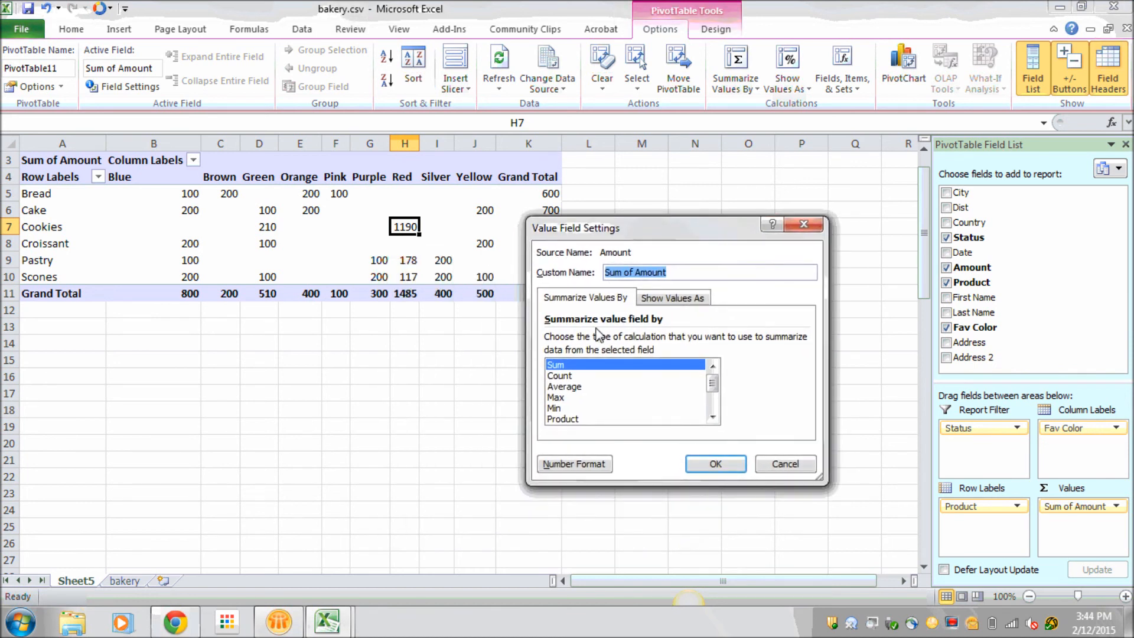
left_click(561, 376)
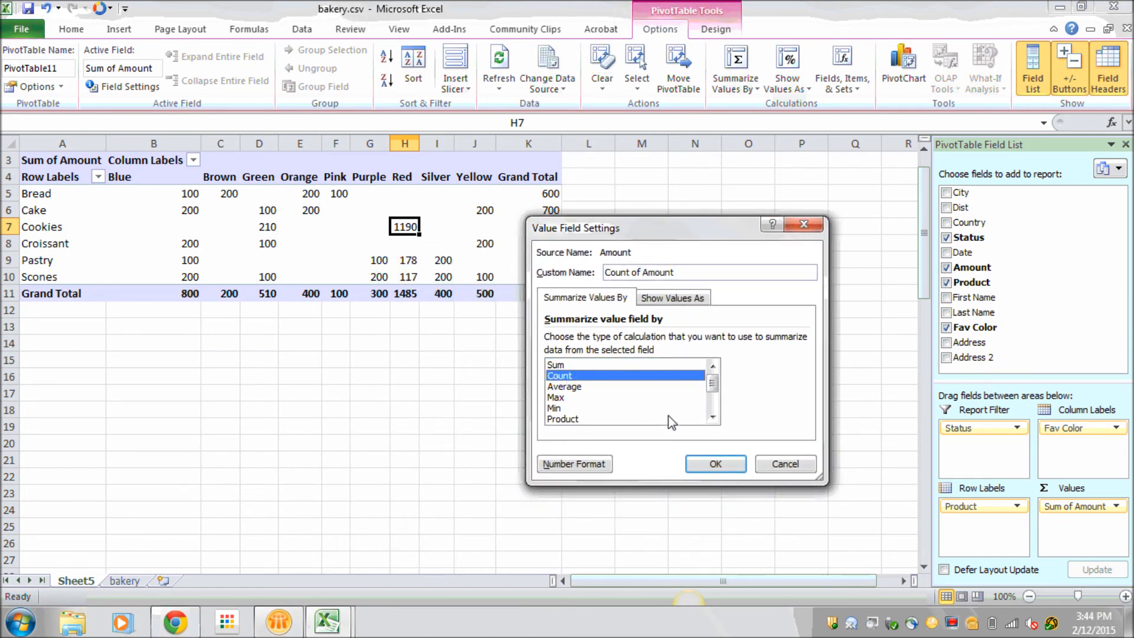
left_click(707, 465)
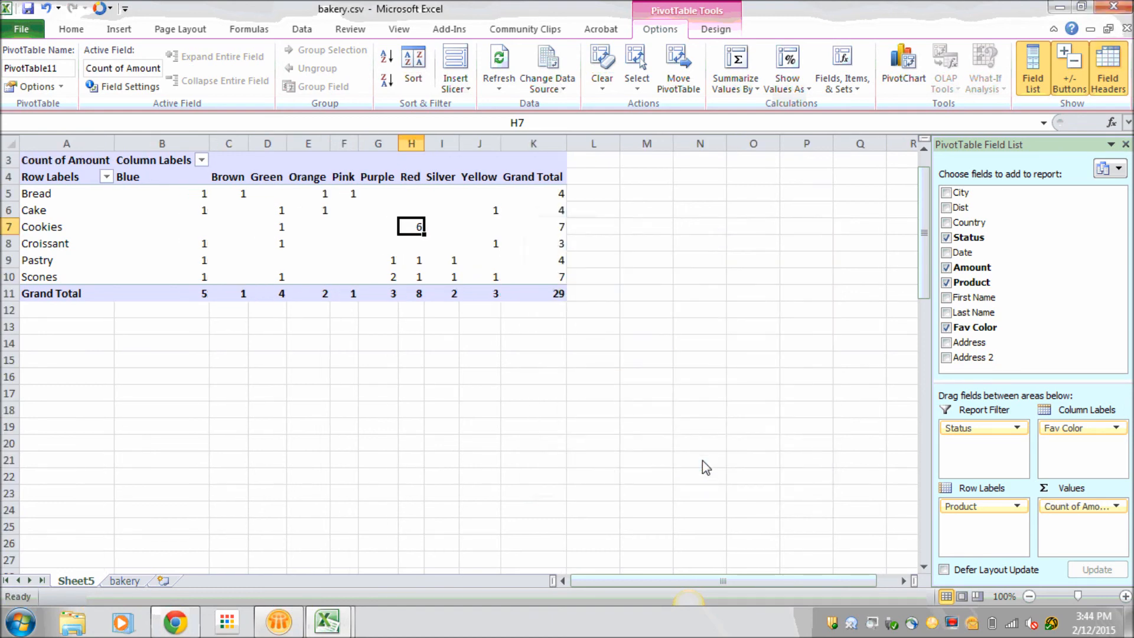